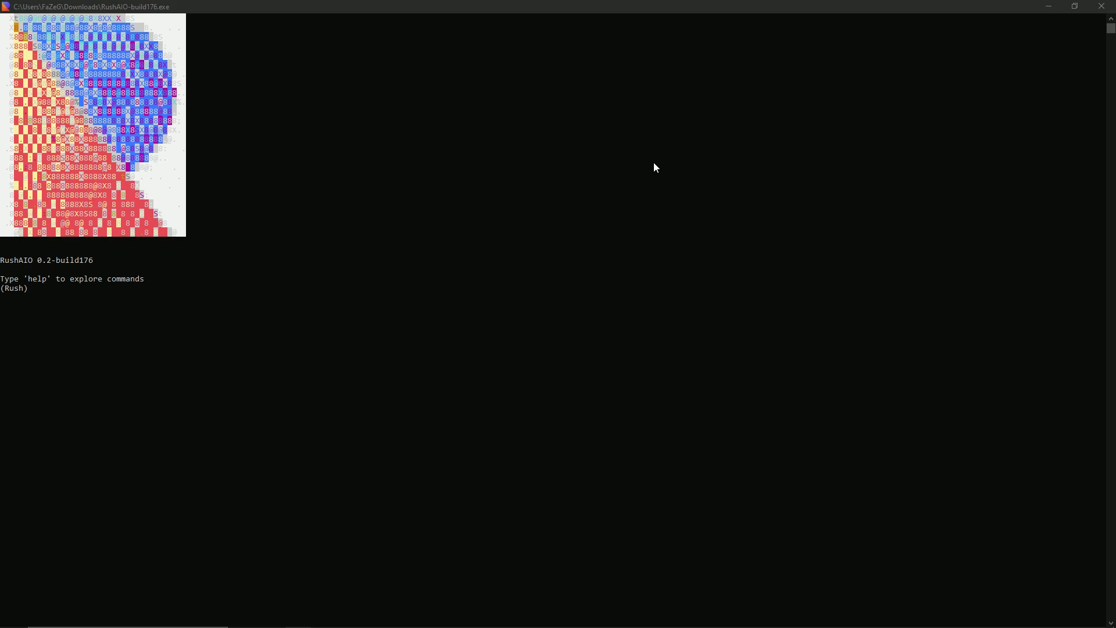
Step: List the RushAIO console commands with help, then bring the Copy of RushProfiles sheet forward
{"action": "left_click", "coordinate": [57, 292]}
{"action": "type", "text": "help"}
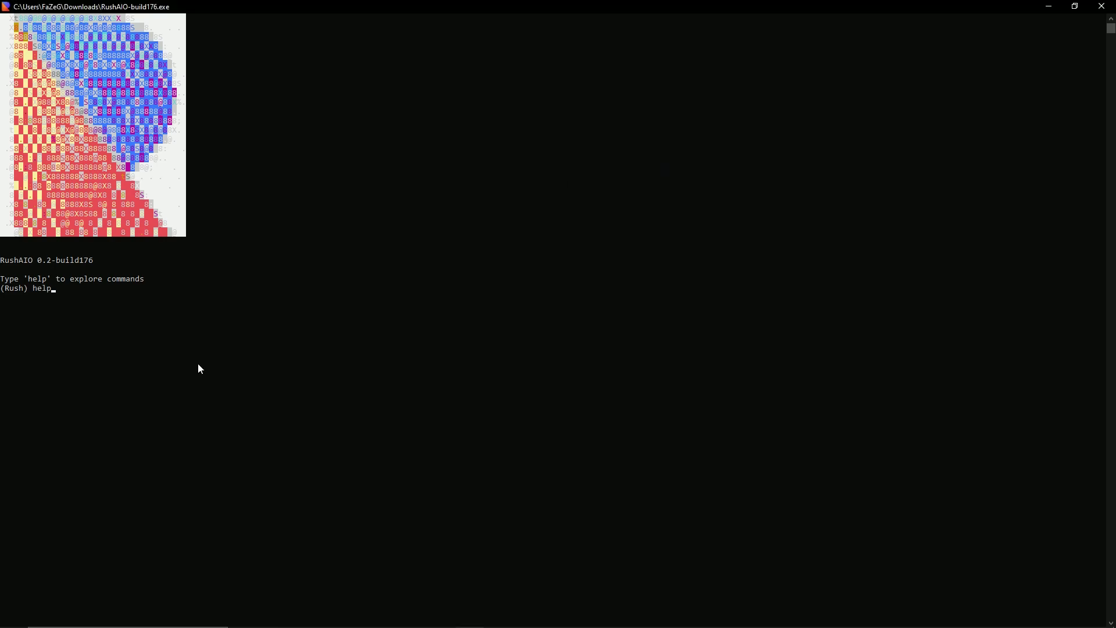
{"action": "key", "text": "Return"}
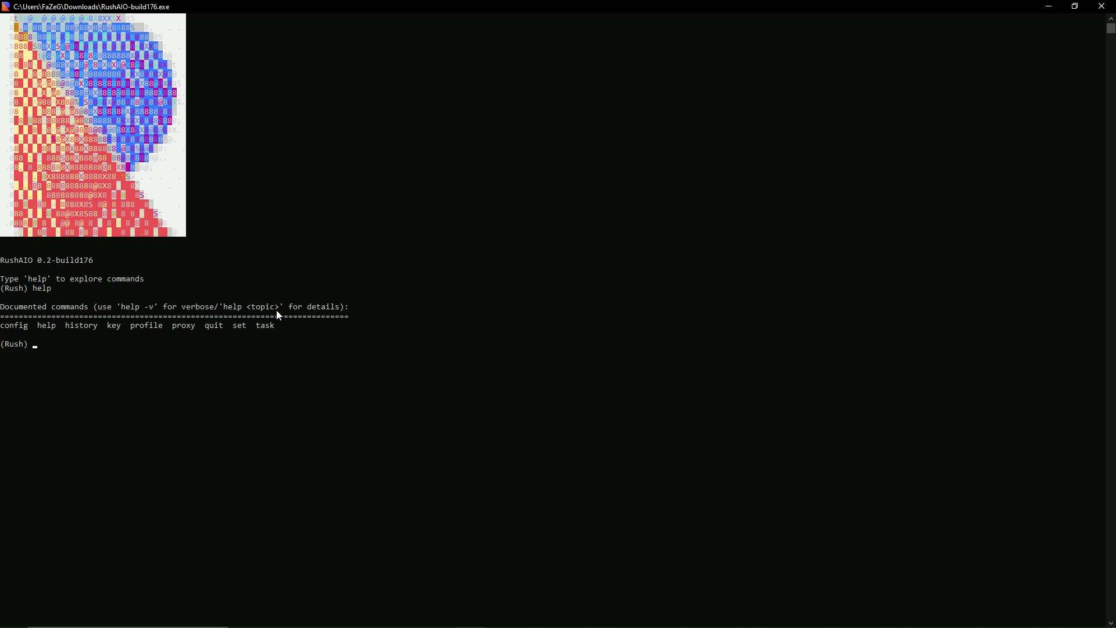
{"action": "left_click", "coordinate": [1049, 7]}
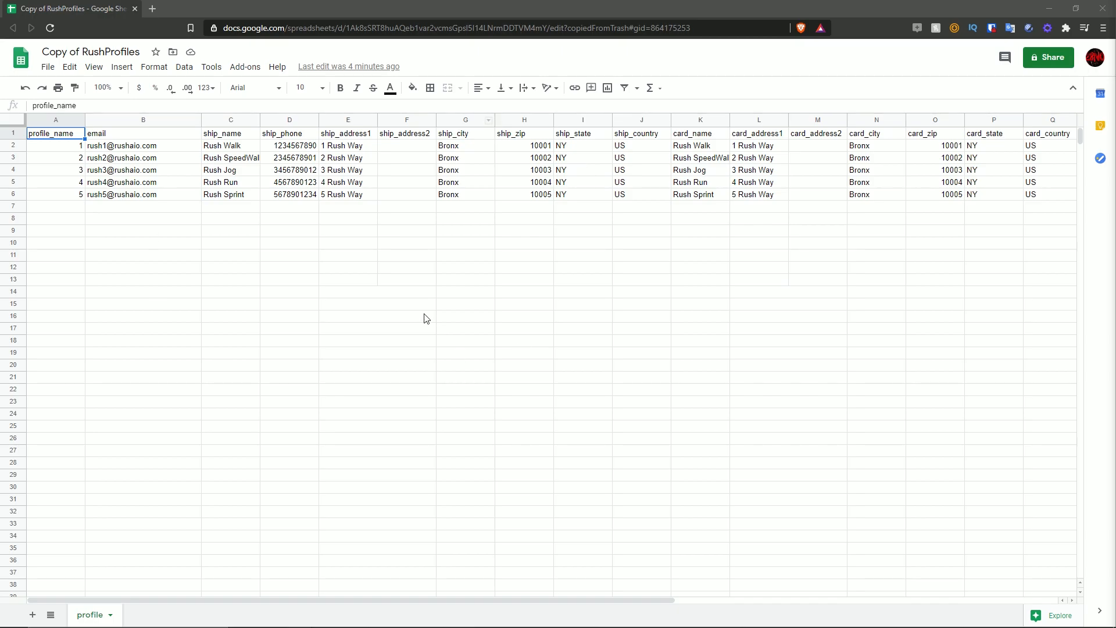
{"action": "left_click", "coordinate": [54, 146]}
{"action": "left_click", "coordinate": [54, 156]}
{"action": "left_click", "coordinate": [51, 175]}
{"action": "left_click", "coordinate": [54, 184]}
{"action": "left_click", "coordinate": [57, 206]}
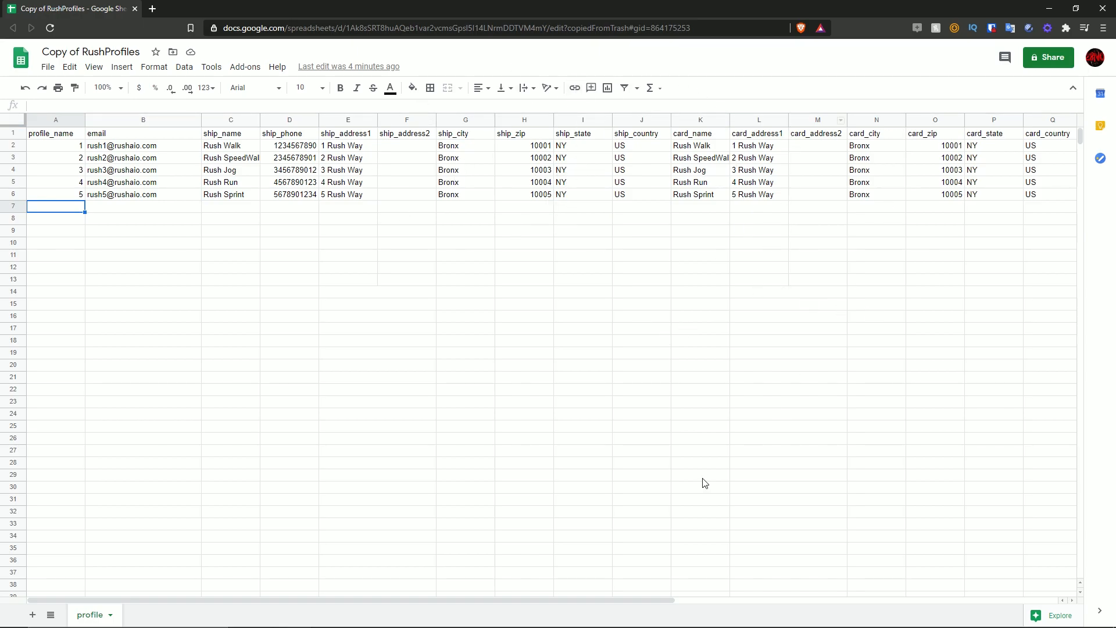
{"action": "left_click_drag", "start_coordinate": [549, 599], "coordinate": [708, 600]}
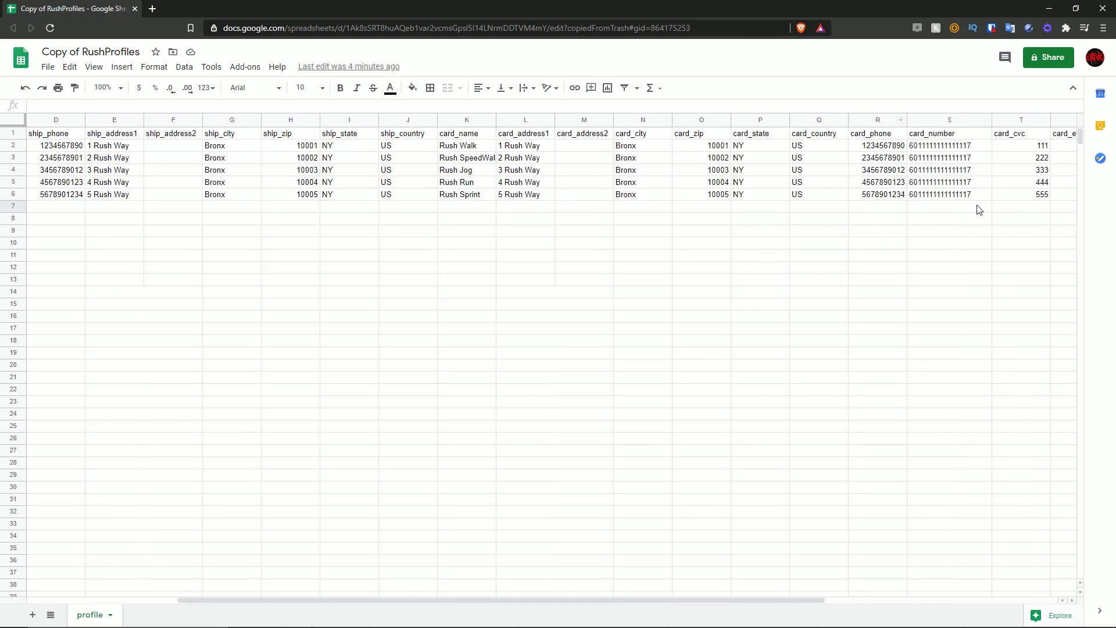
{"action": "left_click_drag", "start_coordinate": [773, 600], "coordinate": [960, 599]}
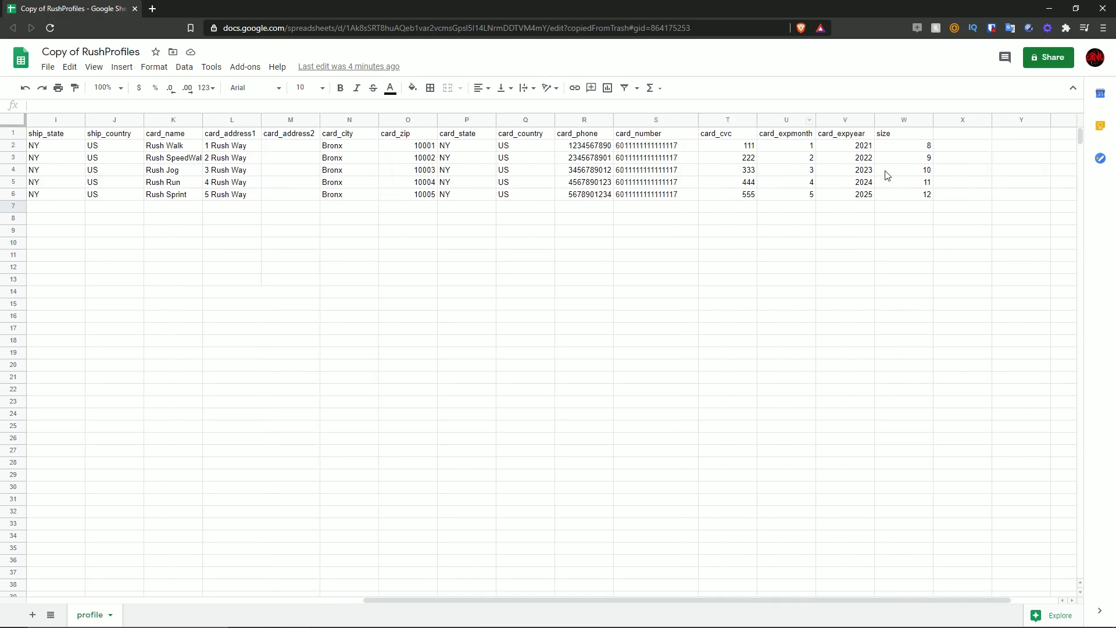
{"action": "left_click_drag", "start_coordinate": [723, 598], "coordinate": [395, 599]}
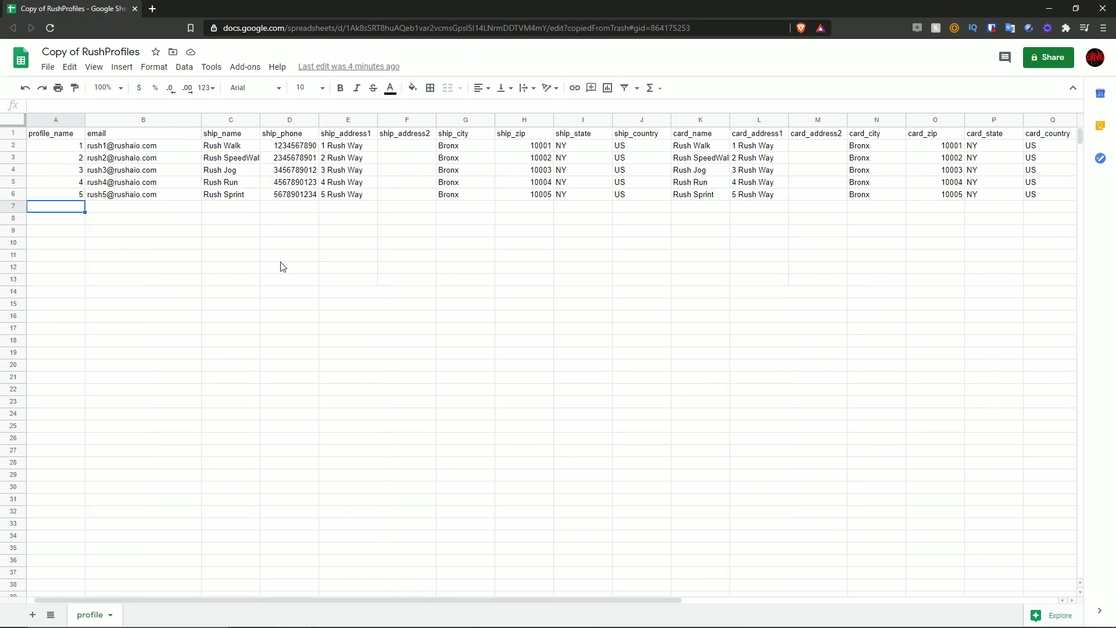
Step: Change the profile names in cells A3 and A4 to 'Test' and 'Example'
{"action": "left_click", "coordinate": [74, 159]}
{"action": "double_click", "coordinate": [49, 105]}
{"action": "type", "text": "Test"}
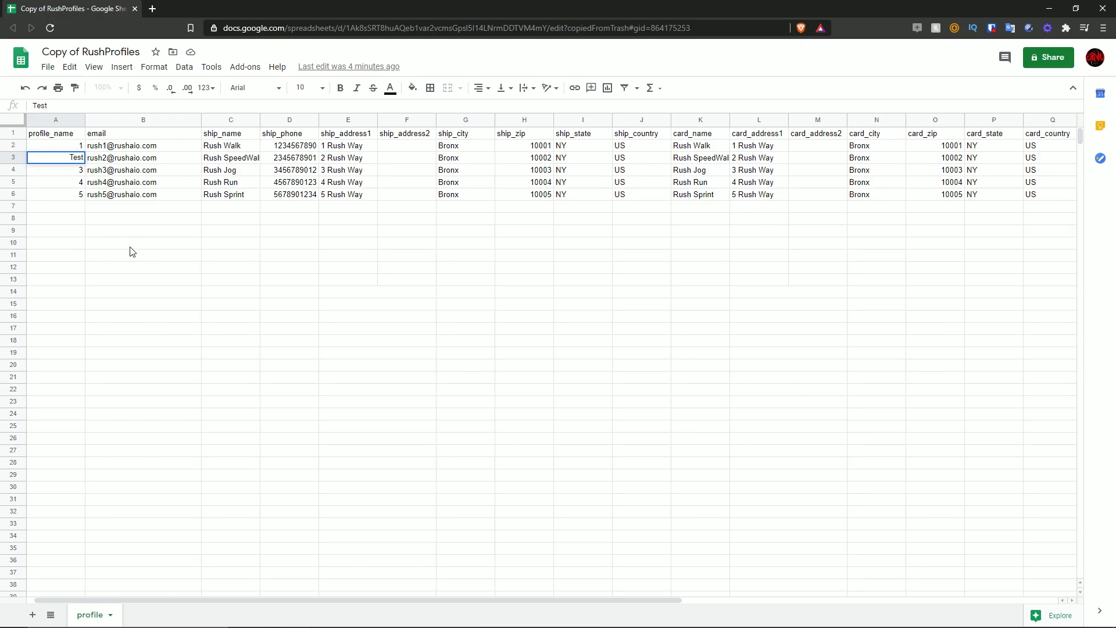
{"action": "left_click", "coordinate": [75, 170]}
{"action": "type", "text": "Example"}
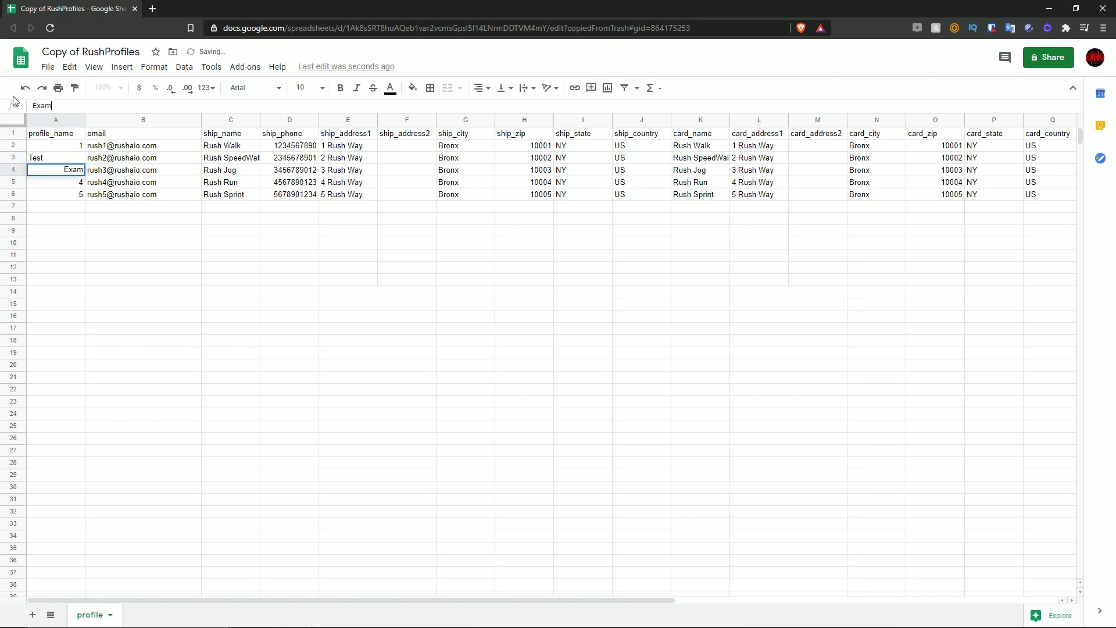
{"action": "left_click", "coordinate": [493, 464]}
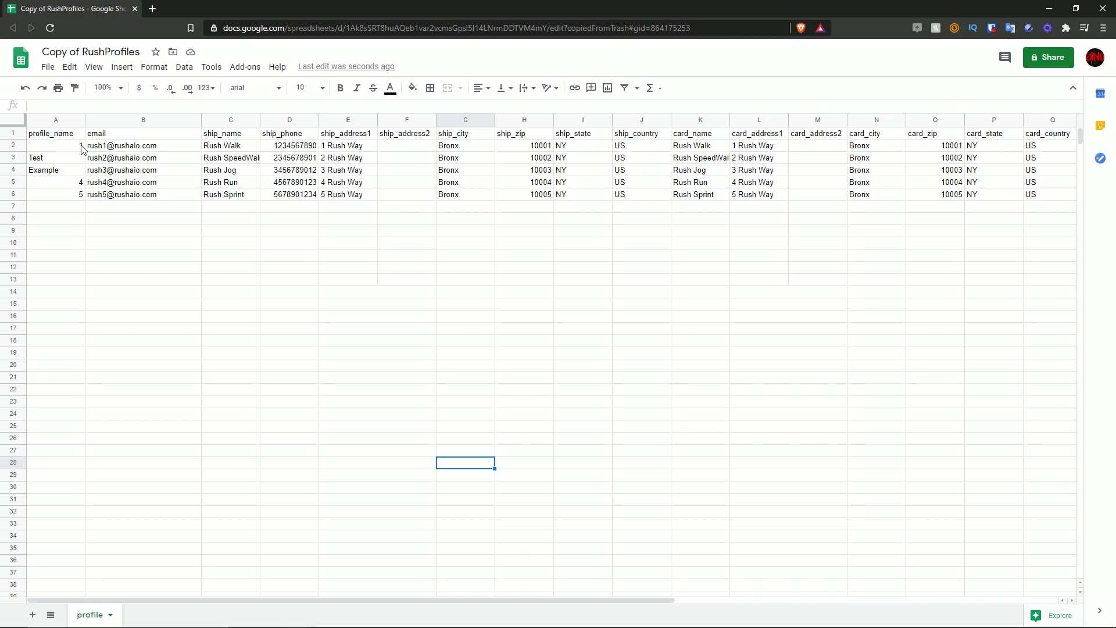
Step: Download the sheet as a CSV file named 'Video Test Rush Profile'
{"action": "left_click", "coordinate": [523, 340]}
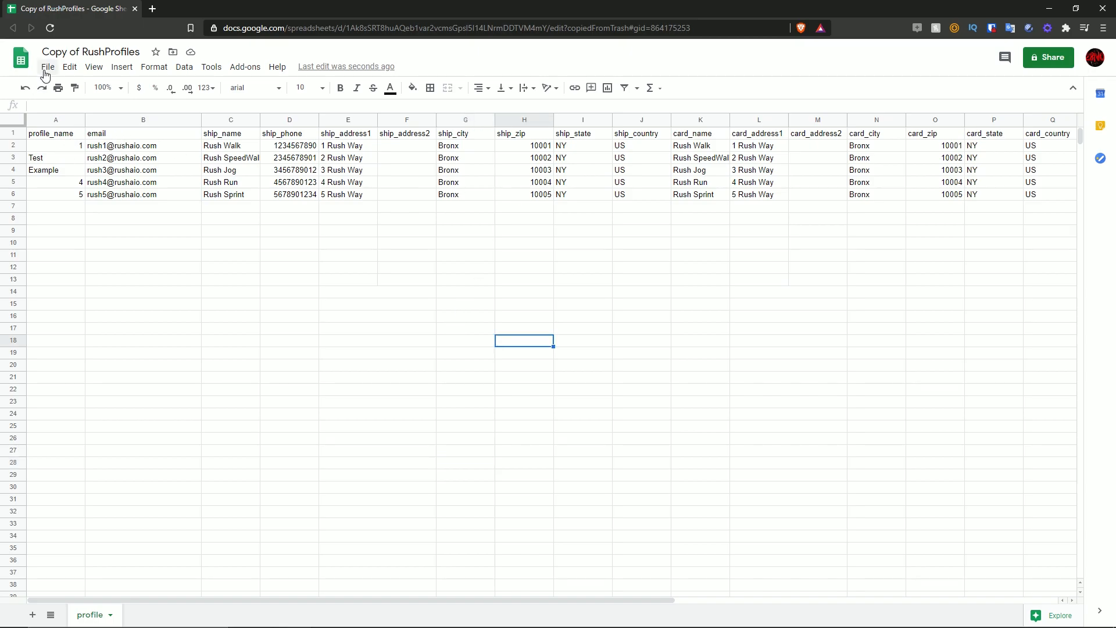
{"action": "left_click", "coordinate": [47, 69]}
{"action": "mouse_move", "coordinate": [108, 224]}
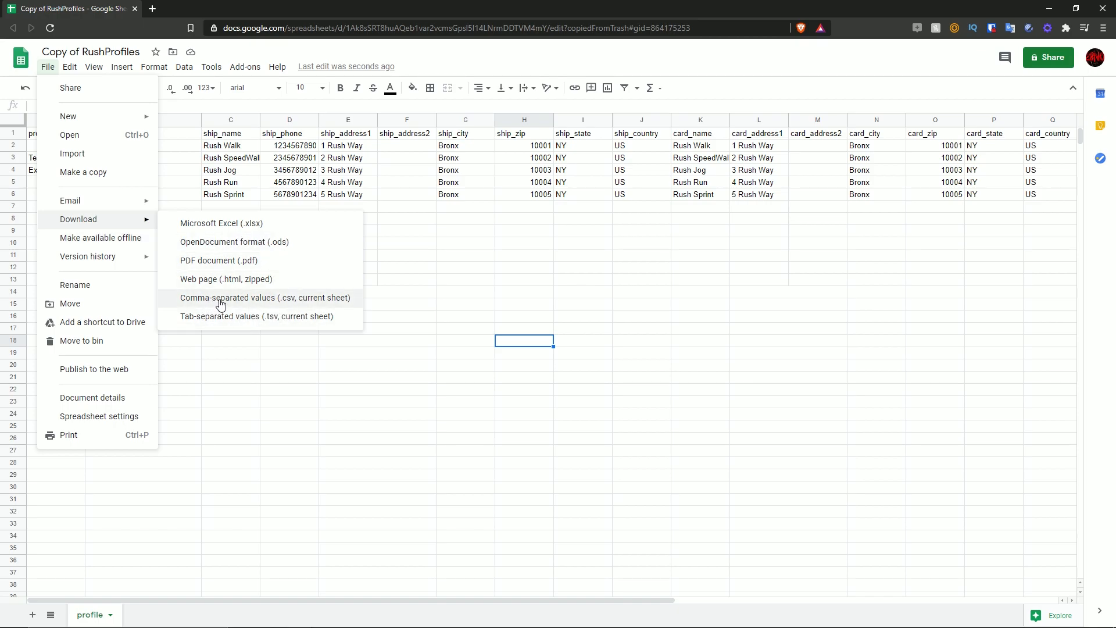
{"action": "left_click", "coordinate": [289, 299]}
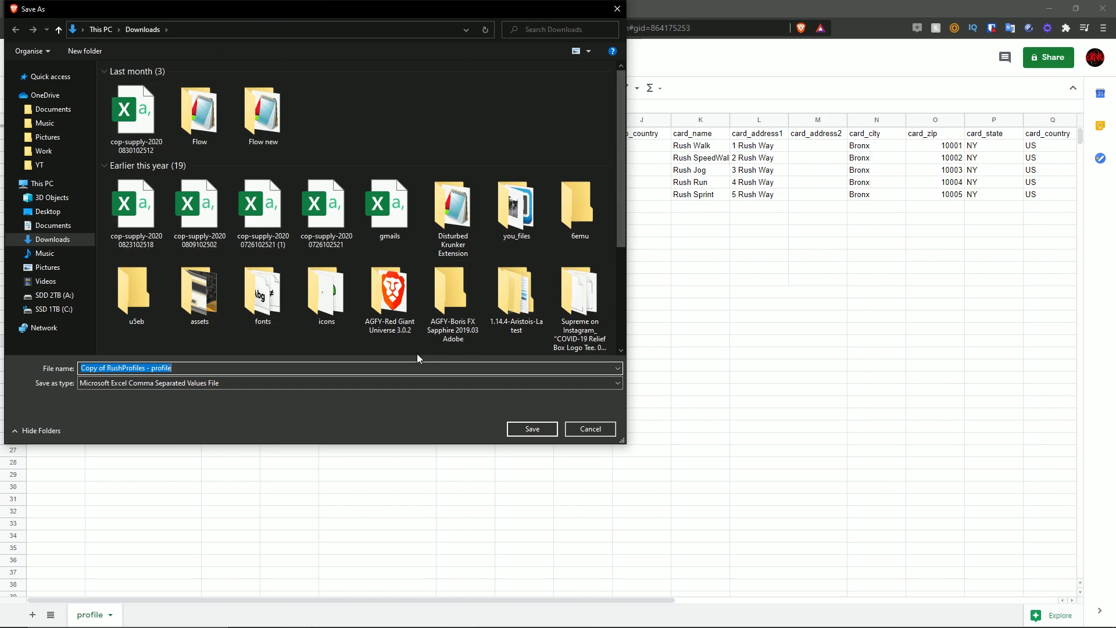
{"action": "type", "text": "Video"}
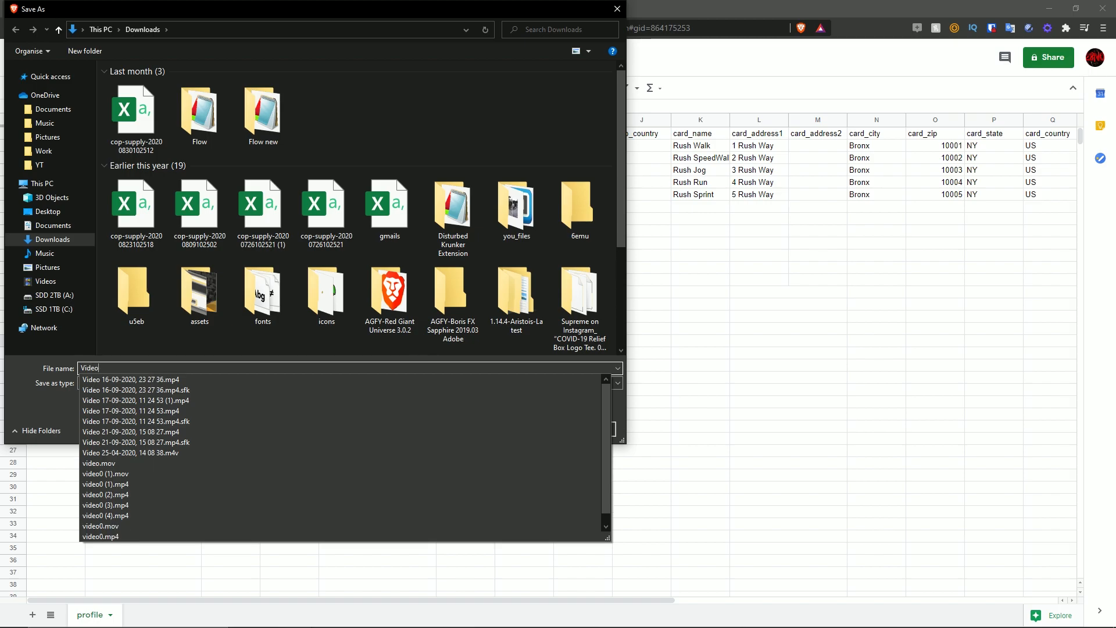
{"action": "type", "text": " Test Rush Profile"}
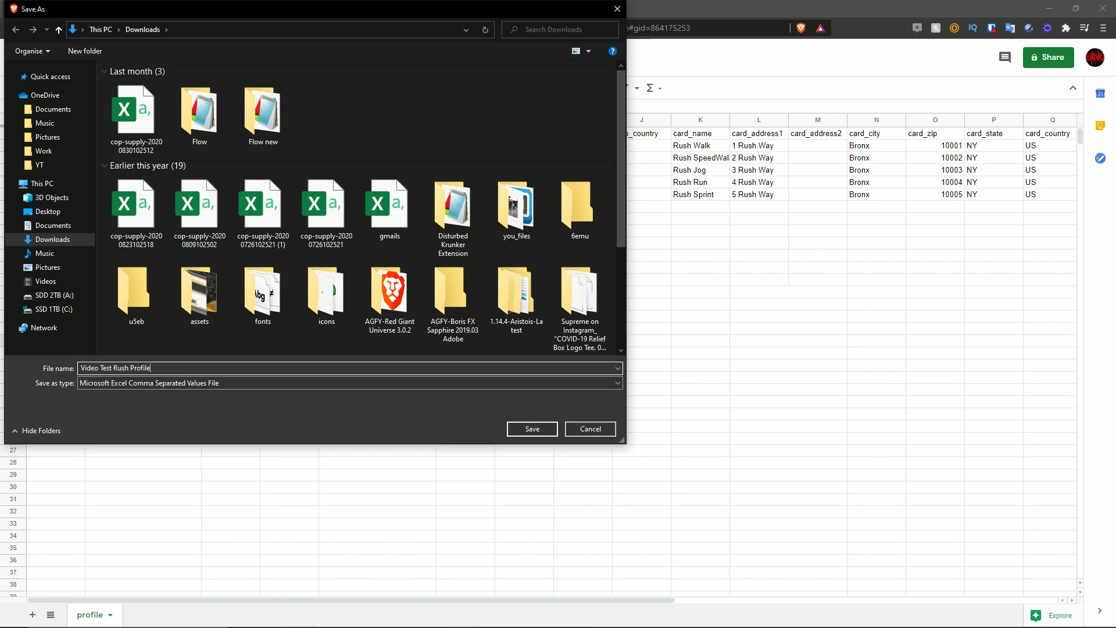
{"action": "key", "text": "Return"}
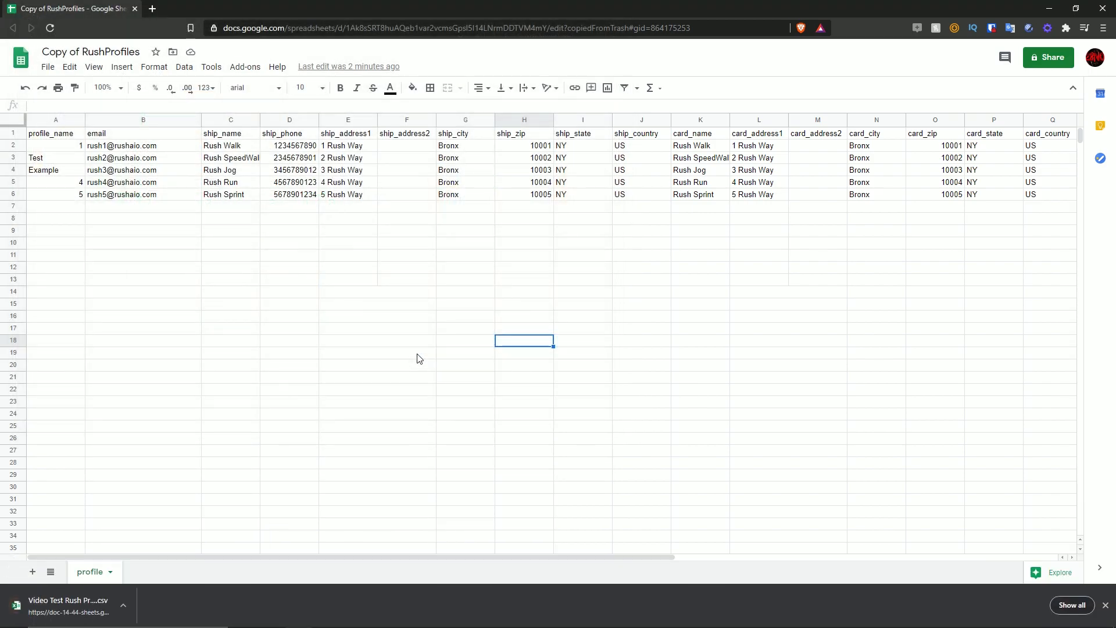
Step: Move the browser aside and place the downloaded CSV on the desktop
{"action": "double_click", "coordinate": [722, 15]}
{"action": "left_click_drag", "start_coordinate": [722, 15], "coordinate": [295, 44]}
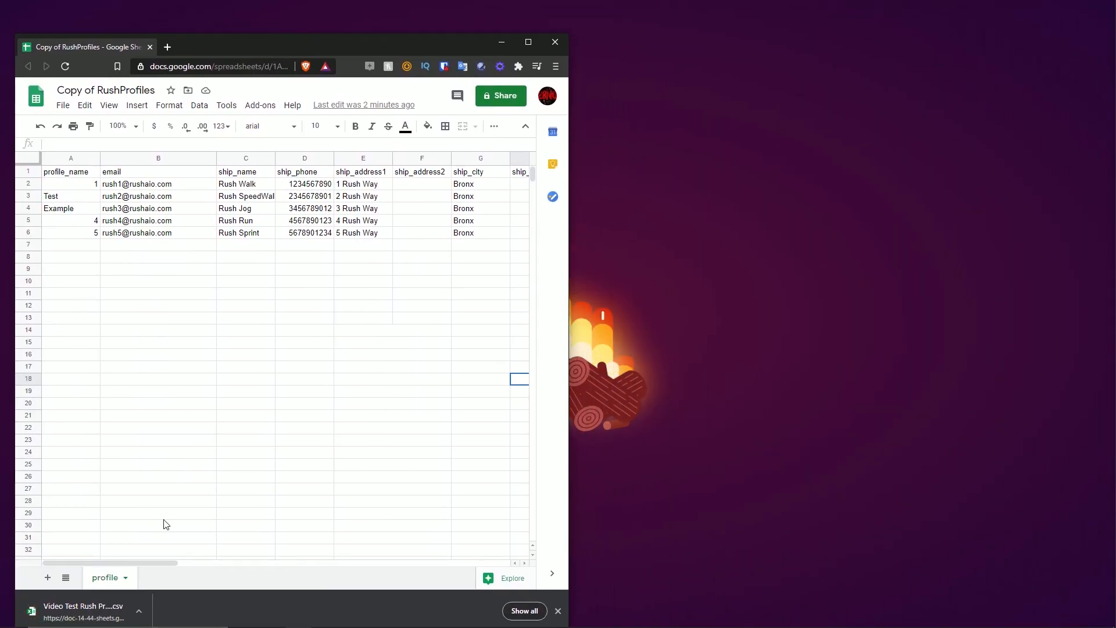
{"action": "left_click_drag", "start_coordinate": [81, 605], "coordinate": [789, 276]}
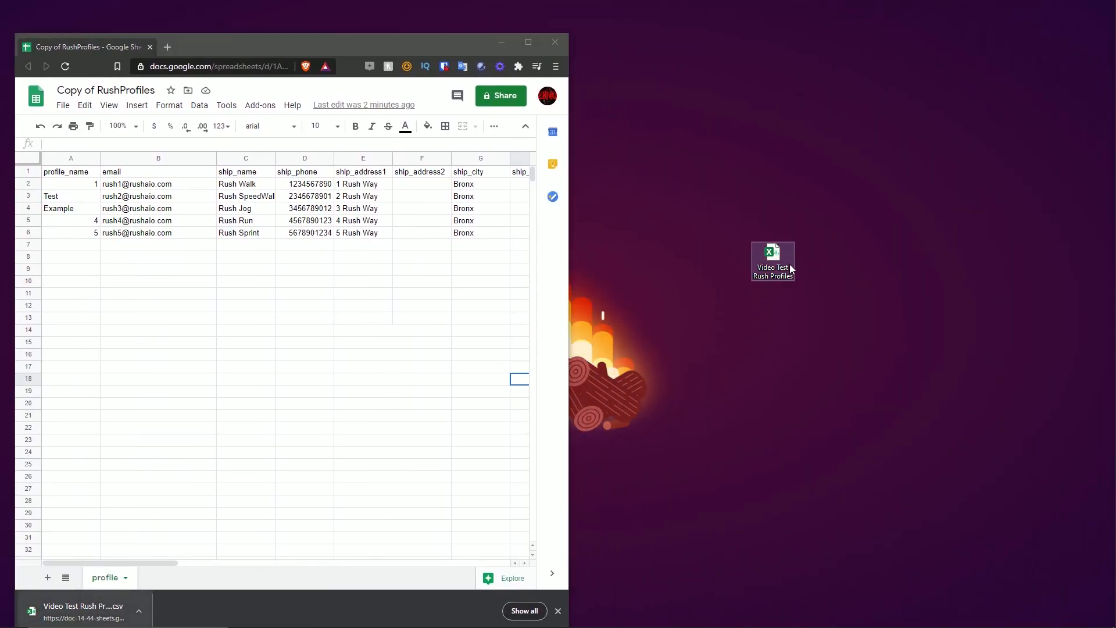
{"action": "left_click_drag", "start_coordinate": [710, 200], "coordinate": [786, 362]}
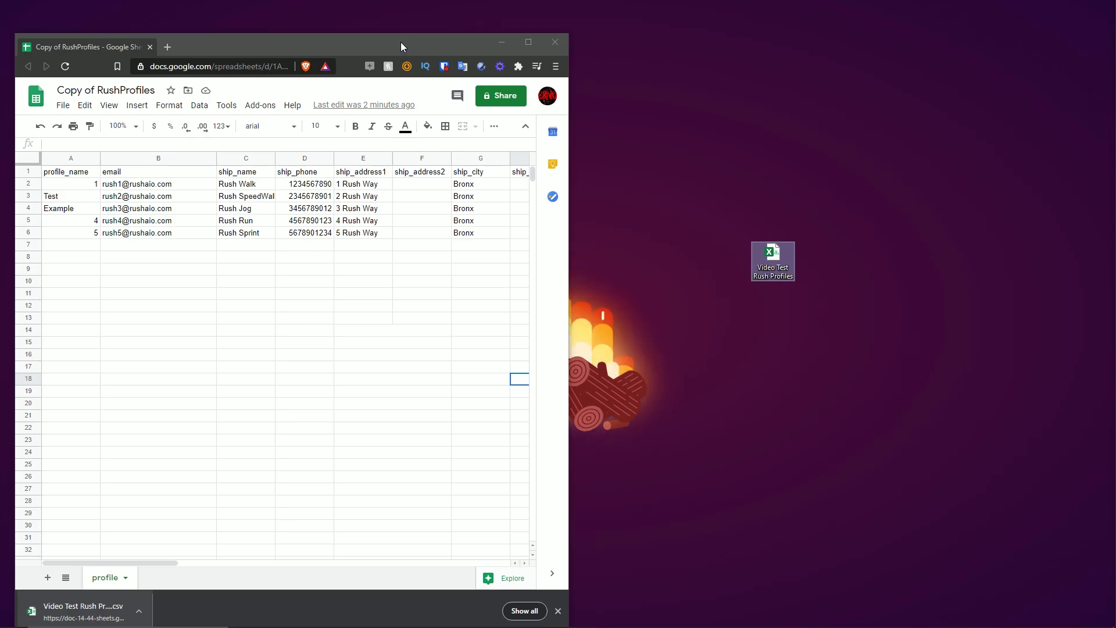
{"action": "left_click_drag", "start_coordinate": [399, 45], "coordinate": [394, 23]}
Step: Open the RushAIO console as a resized floating window and run help
{"action": "left_click", "coordinate": [470, 616]}
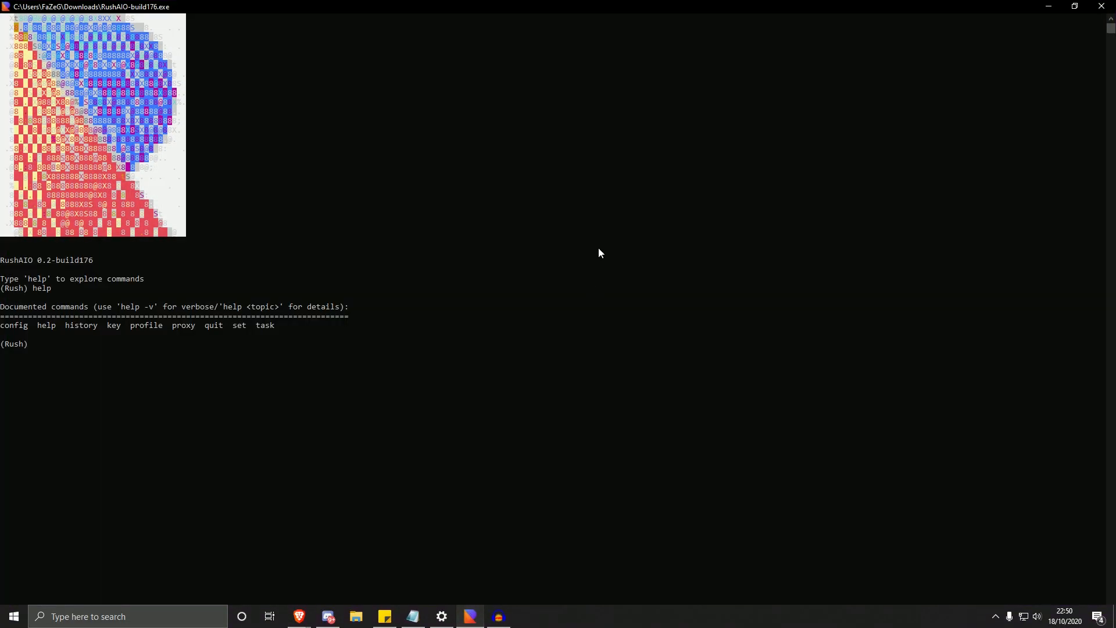
{"action": "left_click_drag", "start_coordinate": [550, 5], "coordinate": [397, 59]}
{"action": "left_click", "coordinate": [495, 20]}
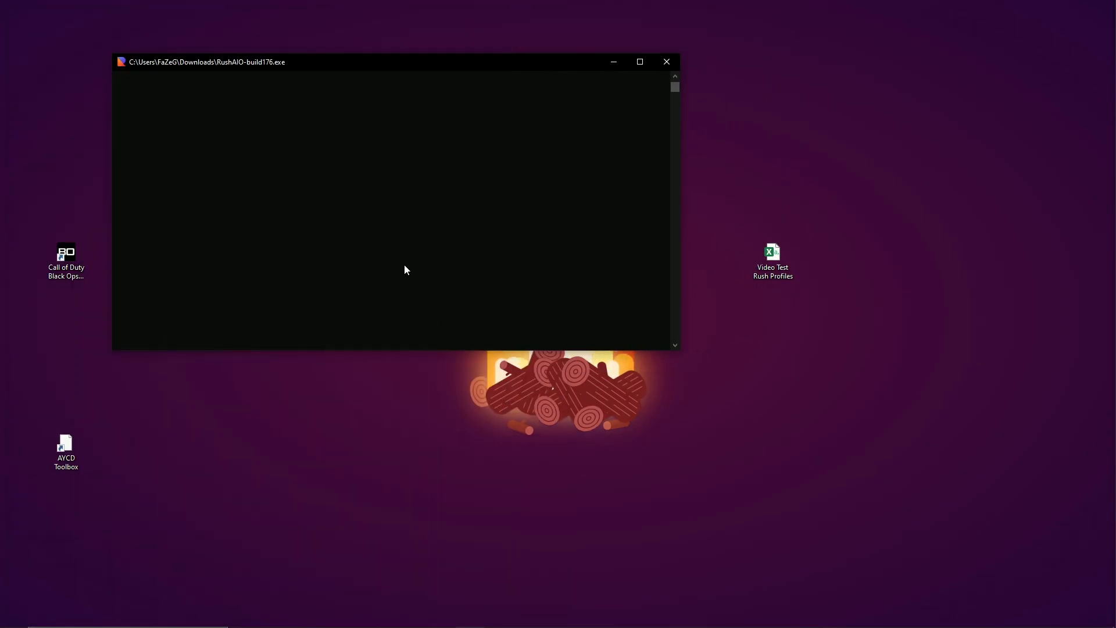
{"action": "type", "text": "help"}
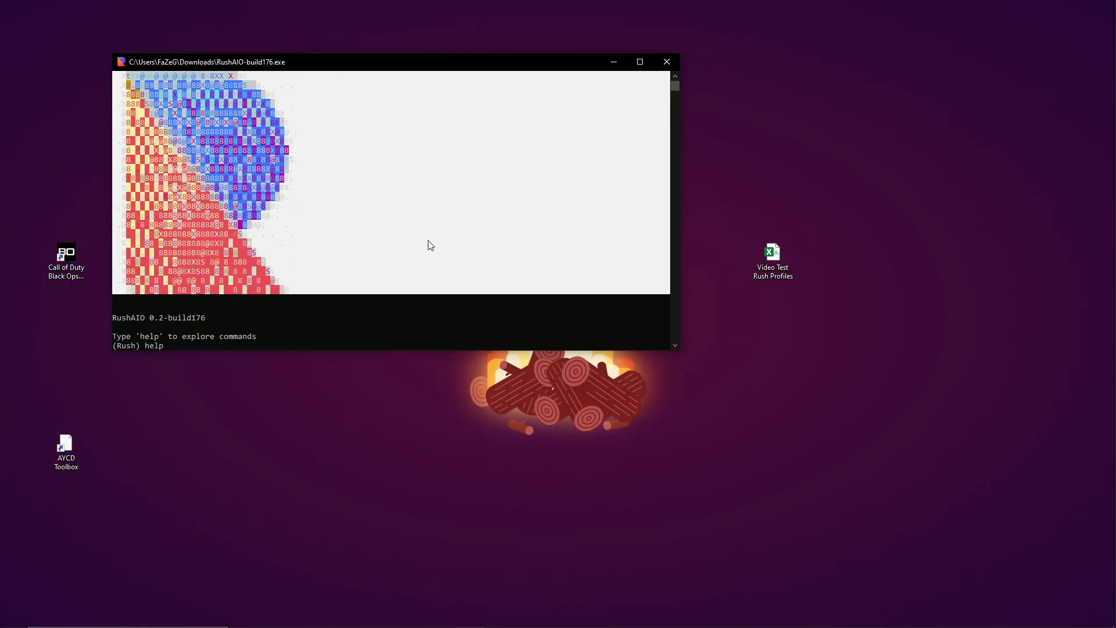
{"action": "key", "text": "Return"}
{"action": "left_click_drag", "start_coordinate": [456, 67], "coordinate": [380, 68]}
{"action": "left_click_drag", "start_coordinate": [602, 351], "coordinate": [697, 452]}
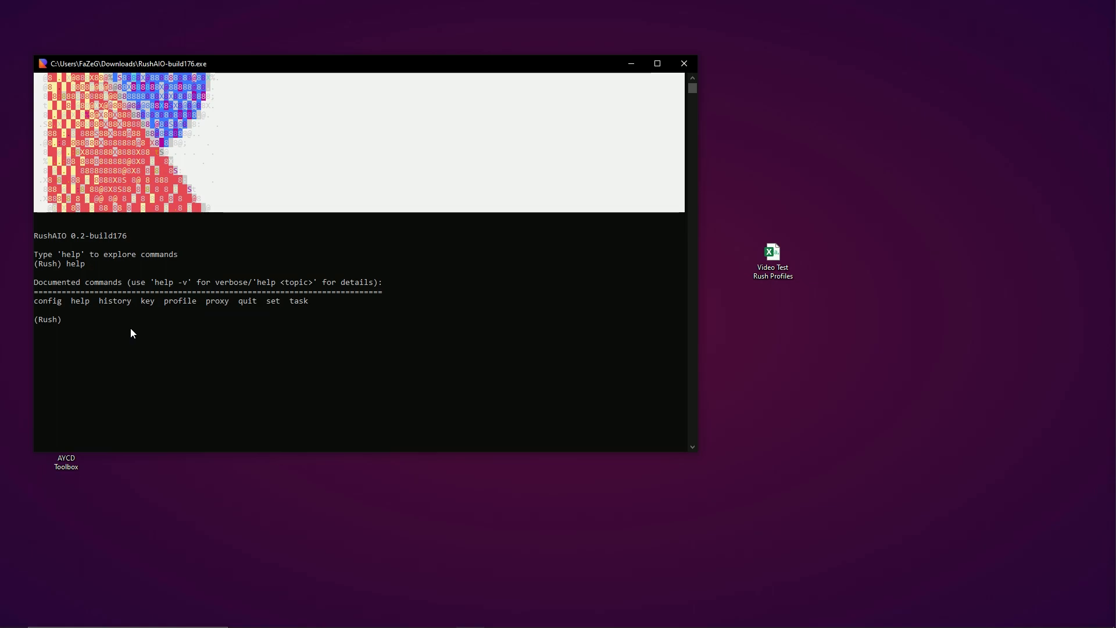
Step: Run 'profile import' with the dragged-in Video Test Rush Profiles CSV path, importing 5 profiles
{"action": "type", "text": "profile import"}
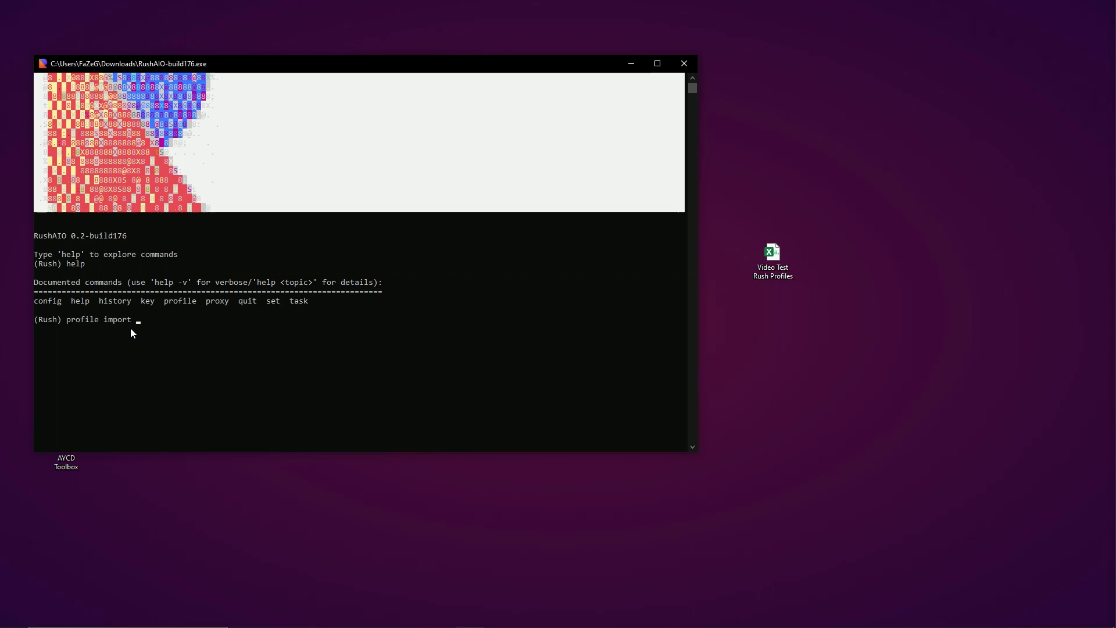
{"action": "left_click_drag", "start_coordinate": [773, 253], "coordinate": [145, 315]}
{"action": "key", "text": "Return"}
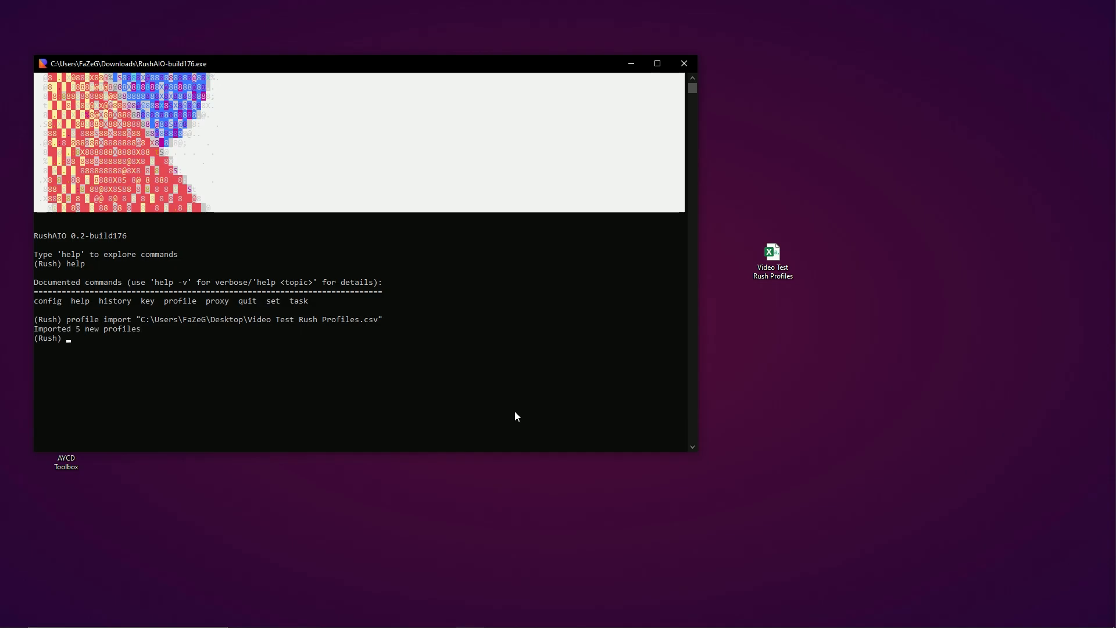
{"action": "key", "text": "alt+Tab"}
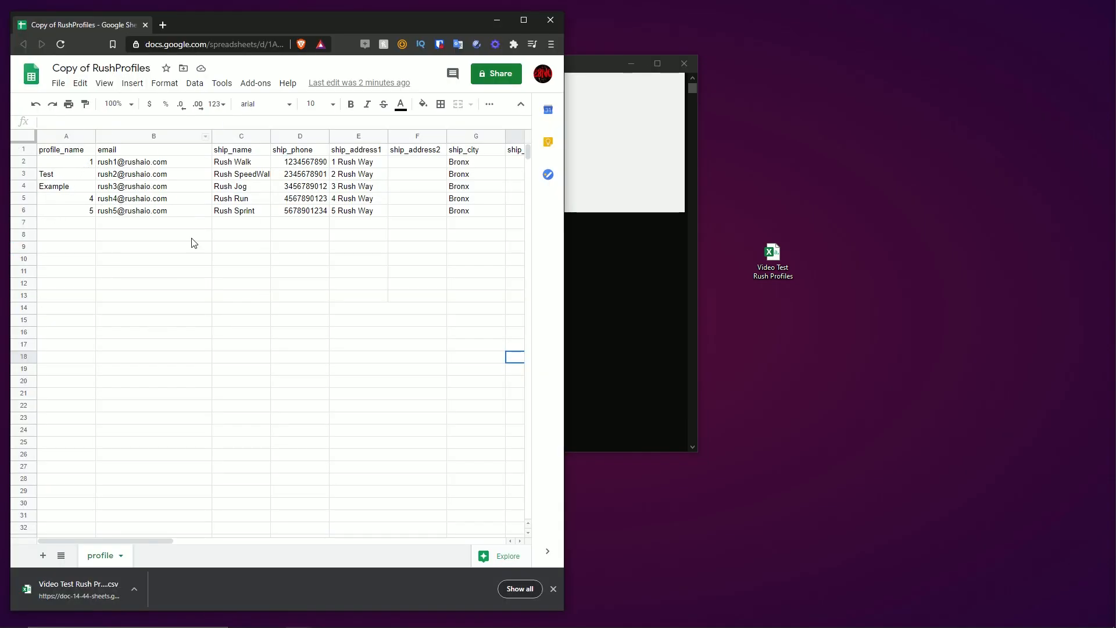
{"action": "left_click", "coordinate": [496, 19]}
{"action": "left_click", "coordinate": [247, 410]}
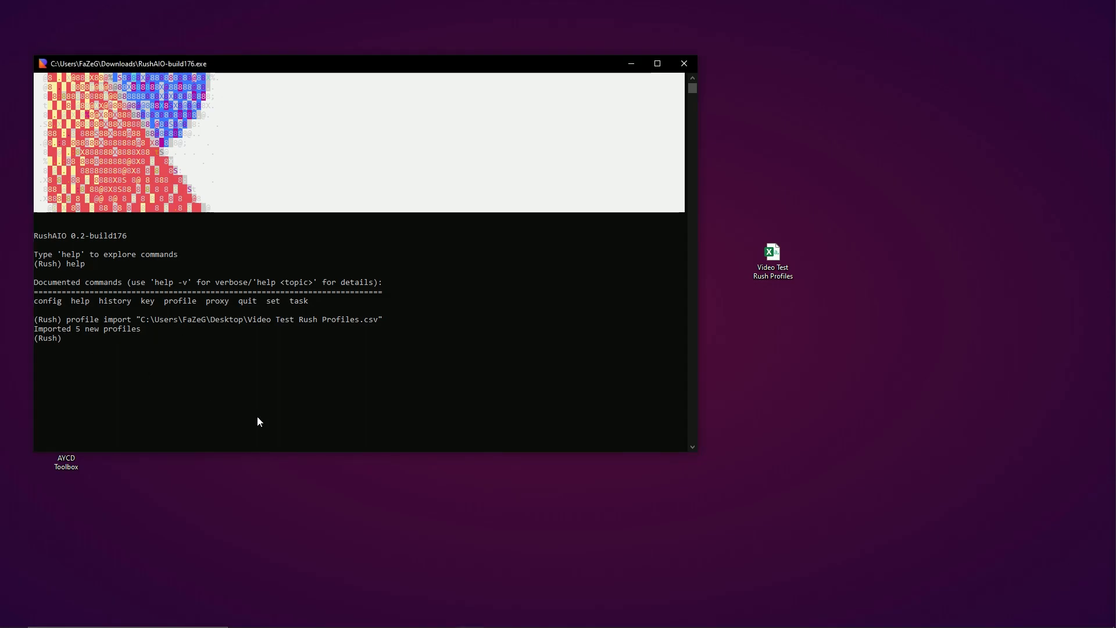
Step: Run 'profile list' and maximize the console to read the five-profile table
{"action": "type", "text": "profile list"}
{"action": "key", "text": "Return"}
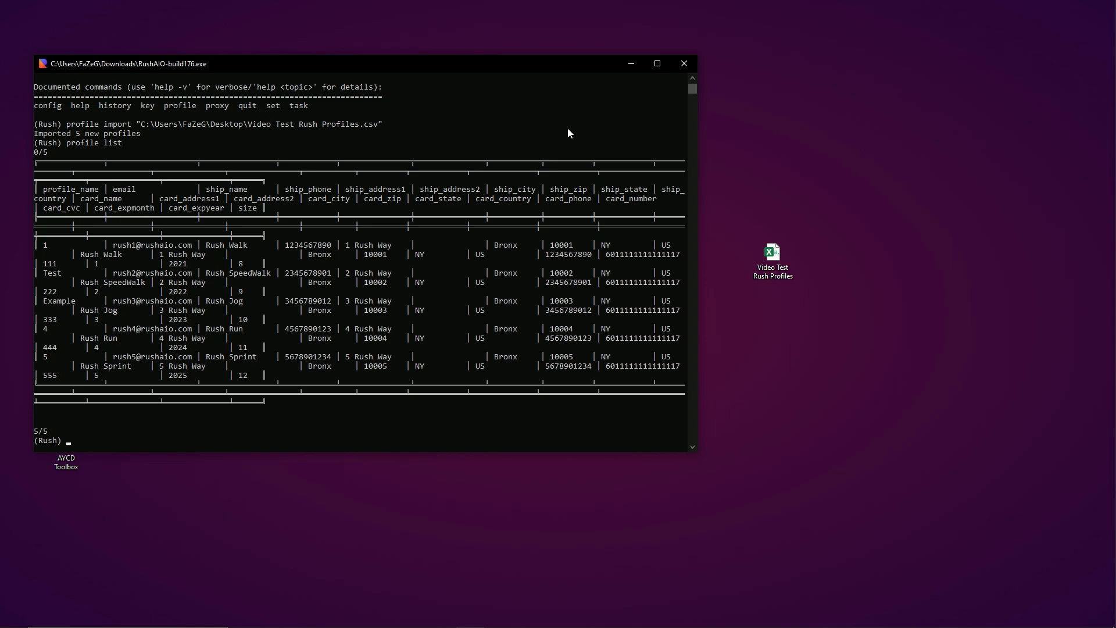
{"action": "left_click", "coordinate": [657, 62]}
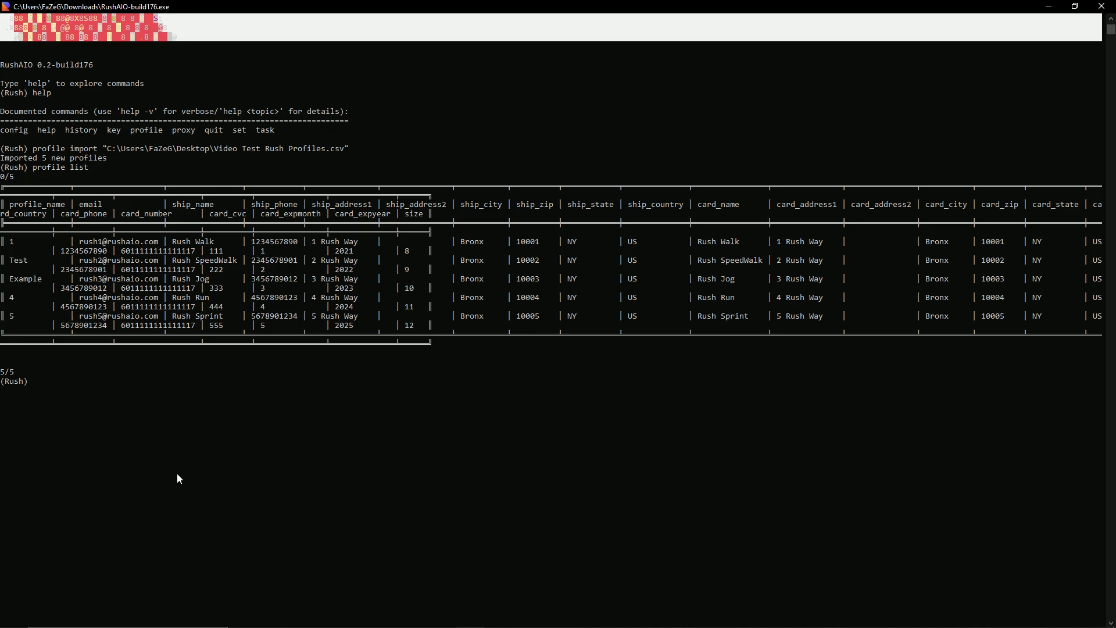
{"action": "left_click_drag", "start_coordinate": [441, 4], "coordinate": [417, 34]}
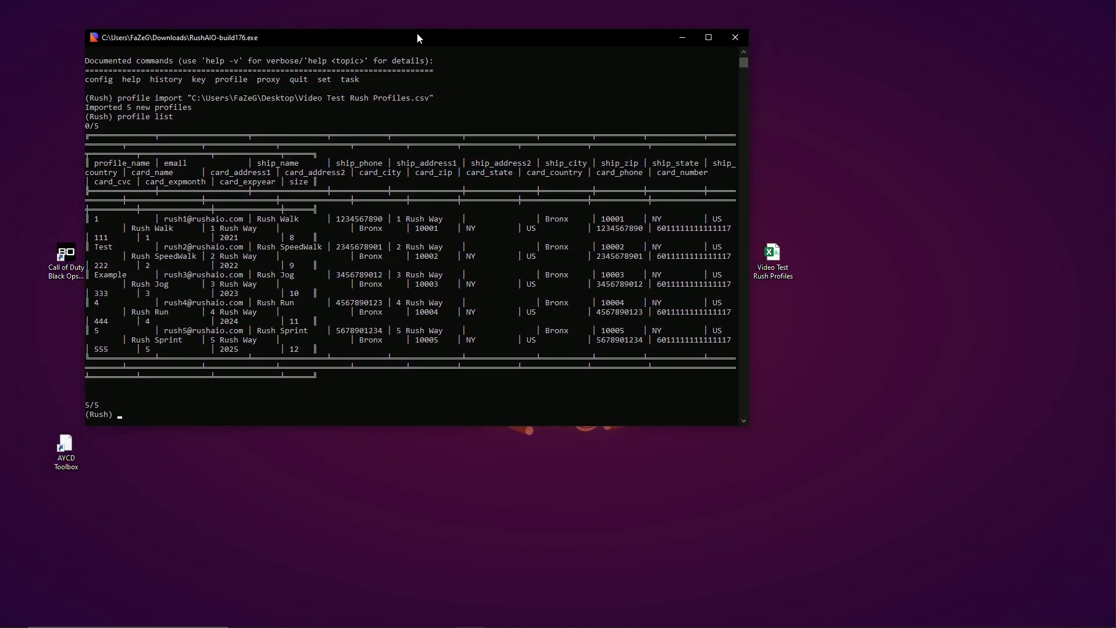
Step: Delete all profiles with 'profile remove-all', correcting the mistyped 'remove=all' option
{"action": "type", "text": "profile remove=all"}
{"action": "key", "text": "Up"}
{"action": "key", "text": "Left"}
{"action": "key", "text": "Left"}
{"action": "key", "text": "BackSpace"}
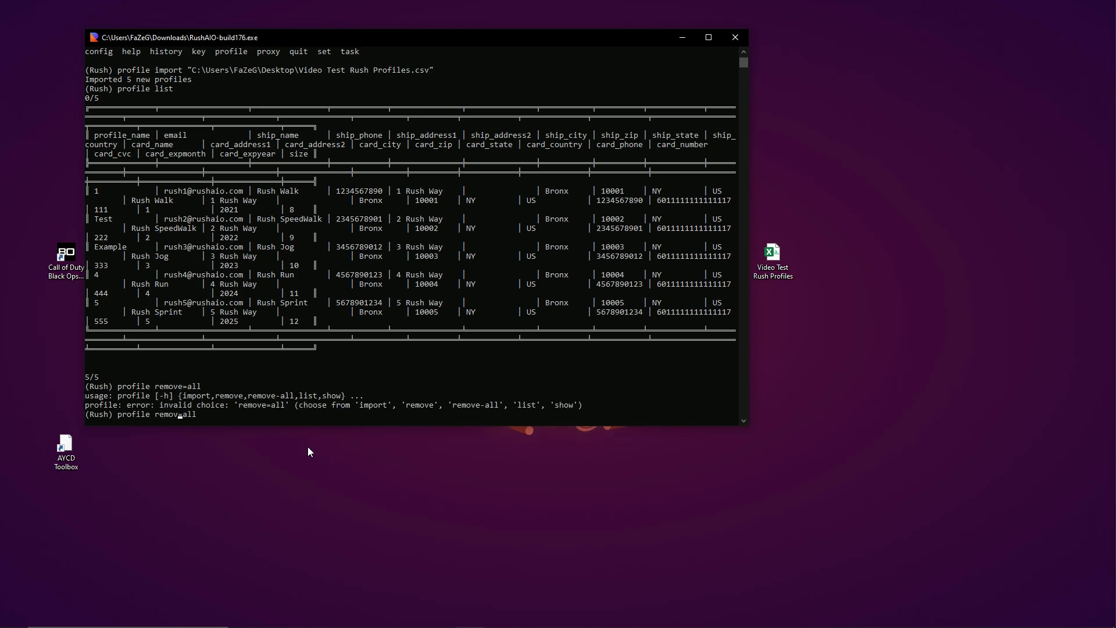
{"action": "key", "text": "End"}
{"action": "key", "text": "BackSpace"}
{"action": "key", "text": "BackSpace"}
{"action": "key", "text": "BackSpace"}
{"action": "key", "text": "BackSpace"}
{"action": "type", "text": "e-all"}
{"action": "key", "text": "Return"}
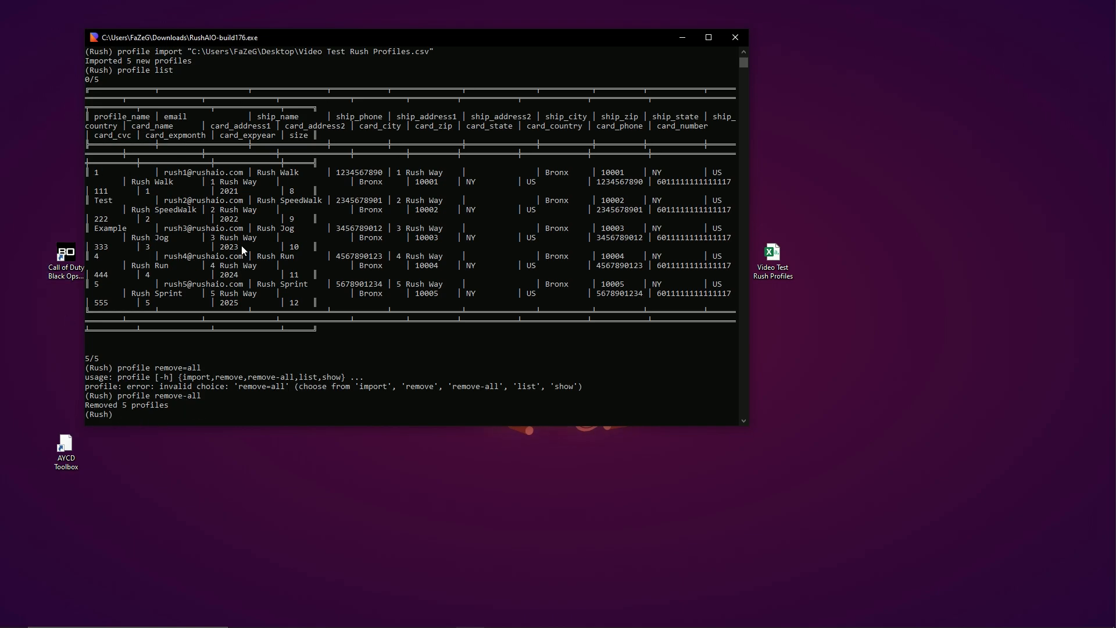
{"action": "type", "text": "profile list"}
Step: Confirm no profiles remain, then re-import the Video Test Rush Profiles CSV via 'profile import'
{"action": "key", "text": "Return"}
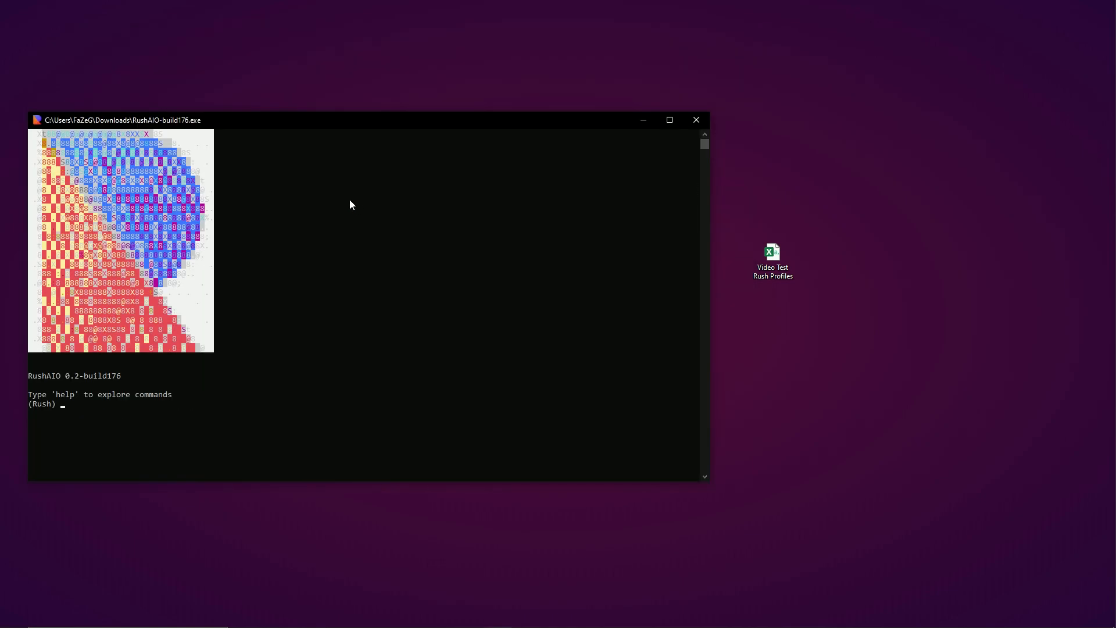
{"action": "type", "text": "profile imopir"}
{"action": "key", "text": "BackSpace"}
{"action": "key", "text": "BackSpace"}
{"action": "key", "text": "BackSpace"}
{"action": "key", "text": "BackSpace"}
{"action": "type", "text": "o"}
{"action": "type", "text": "ort"}
{"action": "left_click_drag", "start_coordinate": [761, 253], "coordinate": [307, 387]}
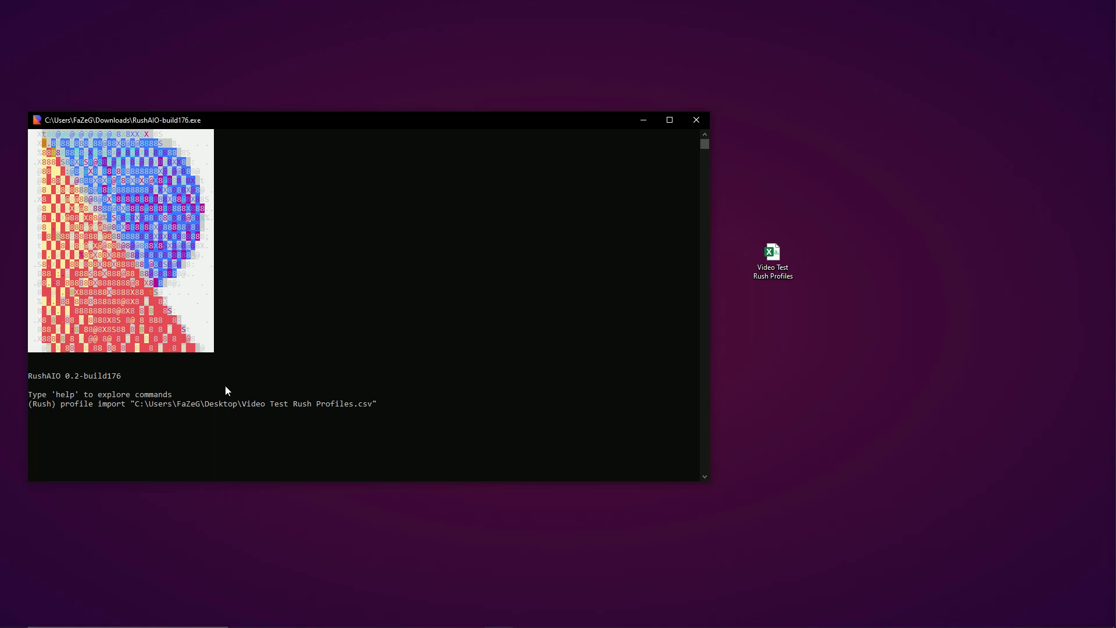
{"action": "key", "text": "Return"}
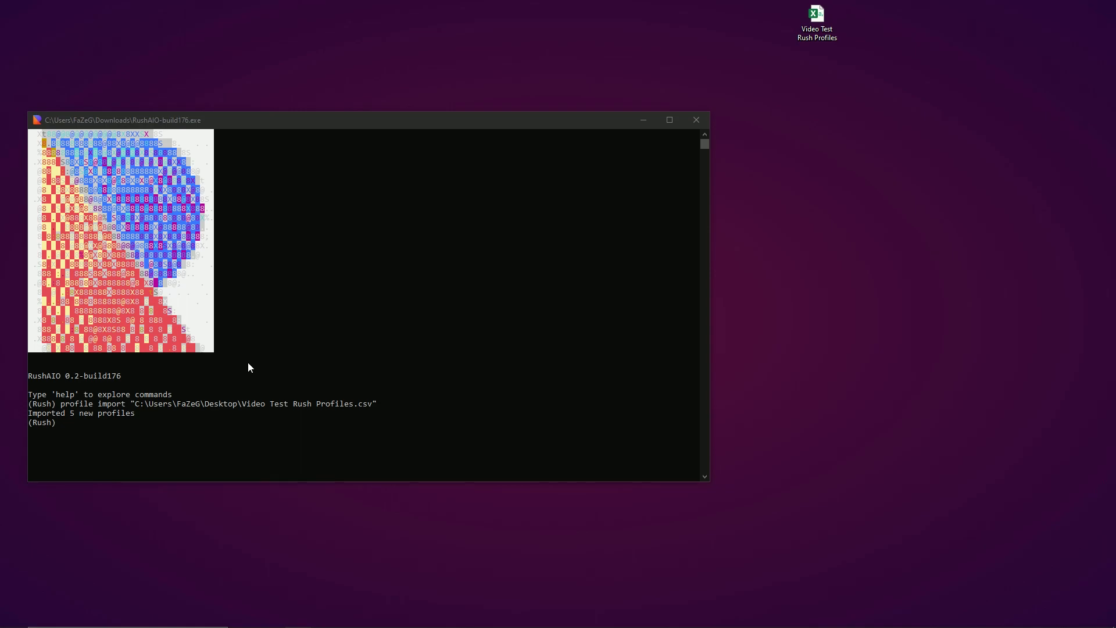
{"action": "left_click", "coordinate": [80, 423]}
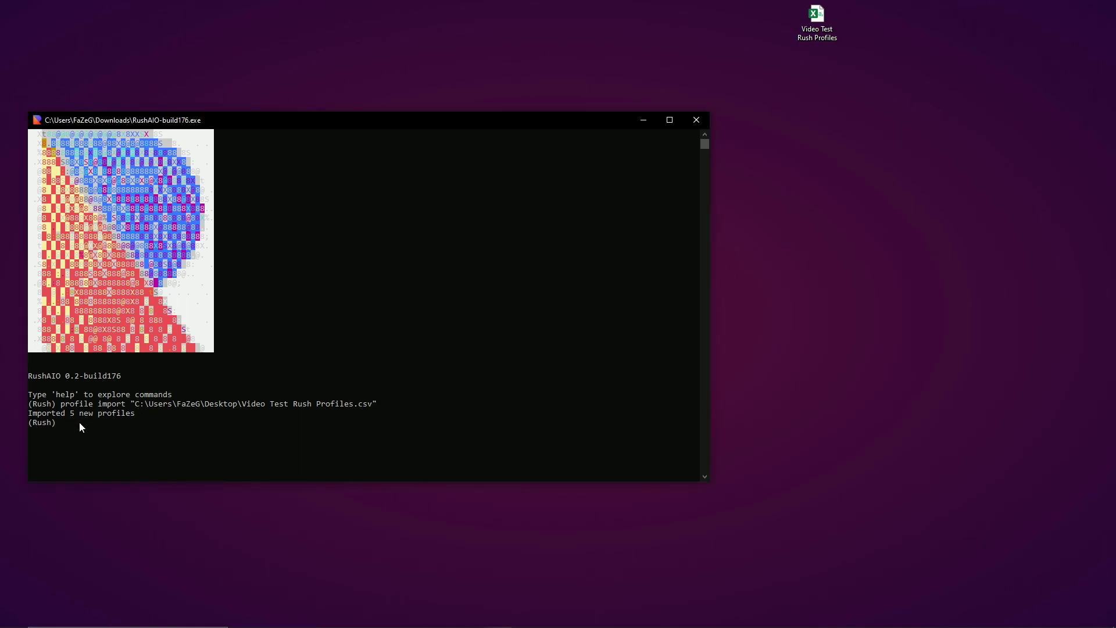
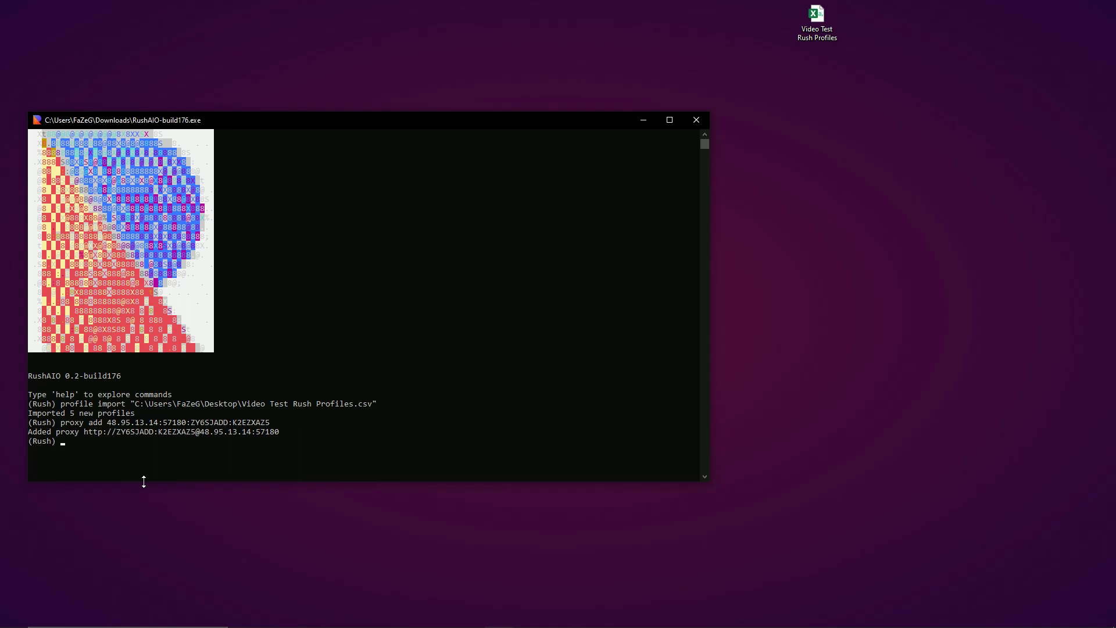
Step: Create a blank text document on the desktop and name it 'Rush Video Proxies'
{"action": "right_click", "coordinate": [773, 201]}
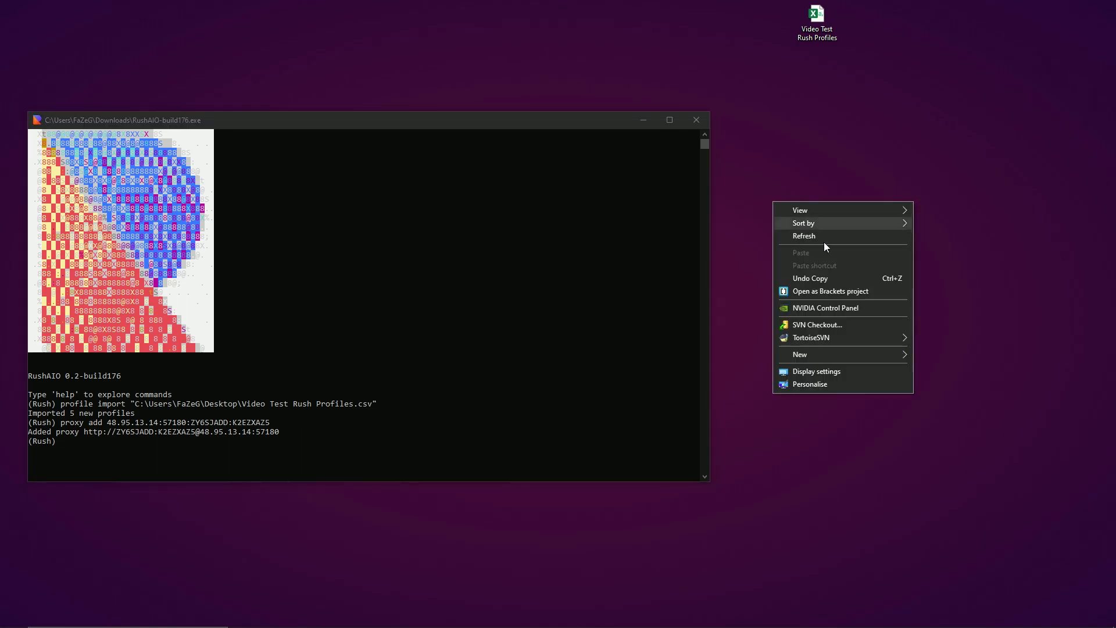
{"action": "mouse_move", "coordinate": [790, 353]}
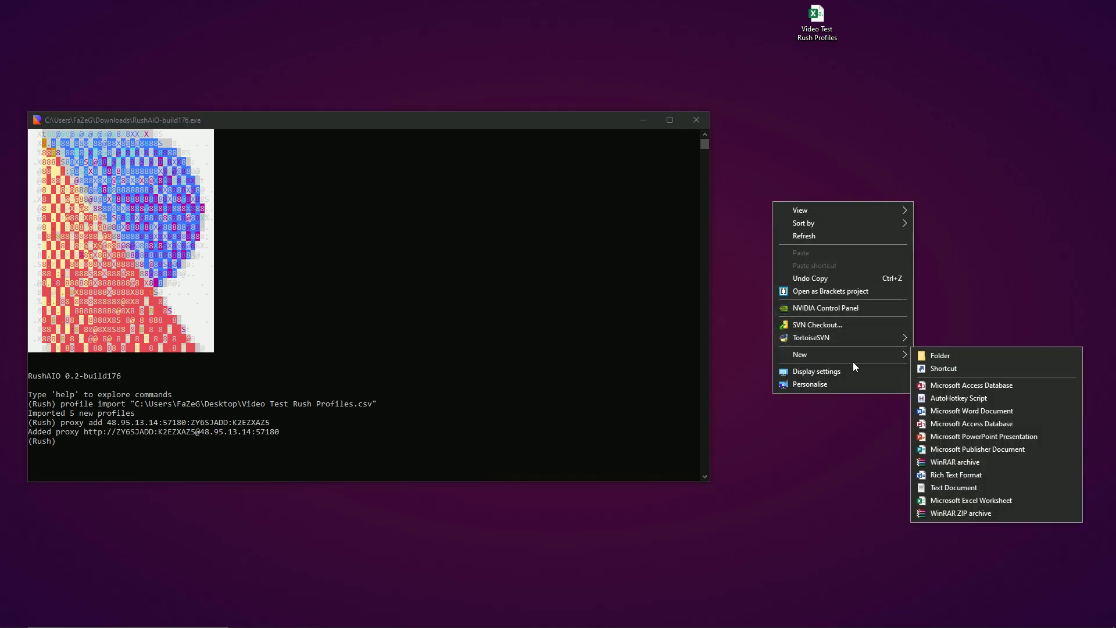
{"action": "left_click", "coordinate": [930, 488]}
{"action": "type", "text": "Ru"}
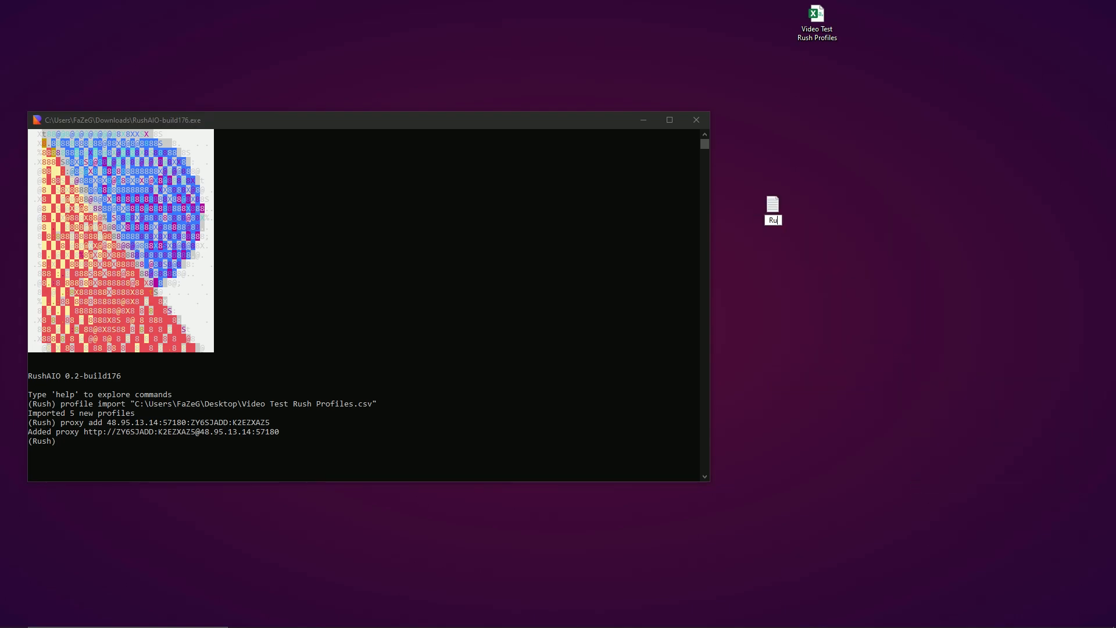
{"action": "type", "text": "sh Video Proxies"}
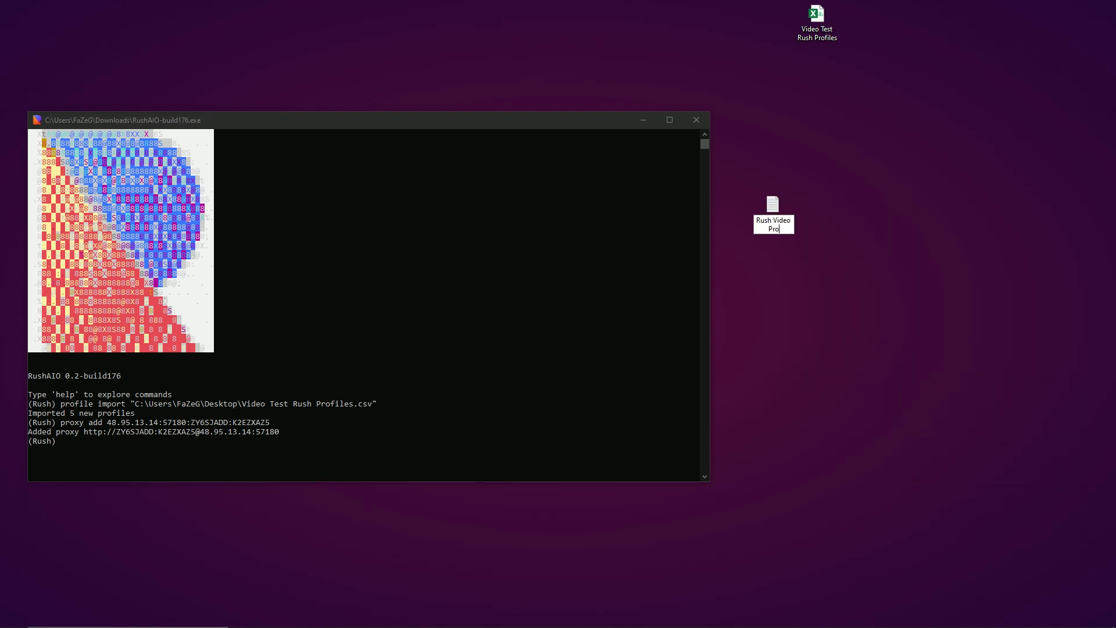
{"action": "key", "text": "Return"}
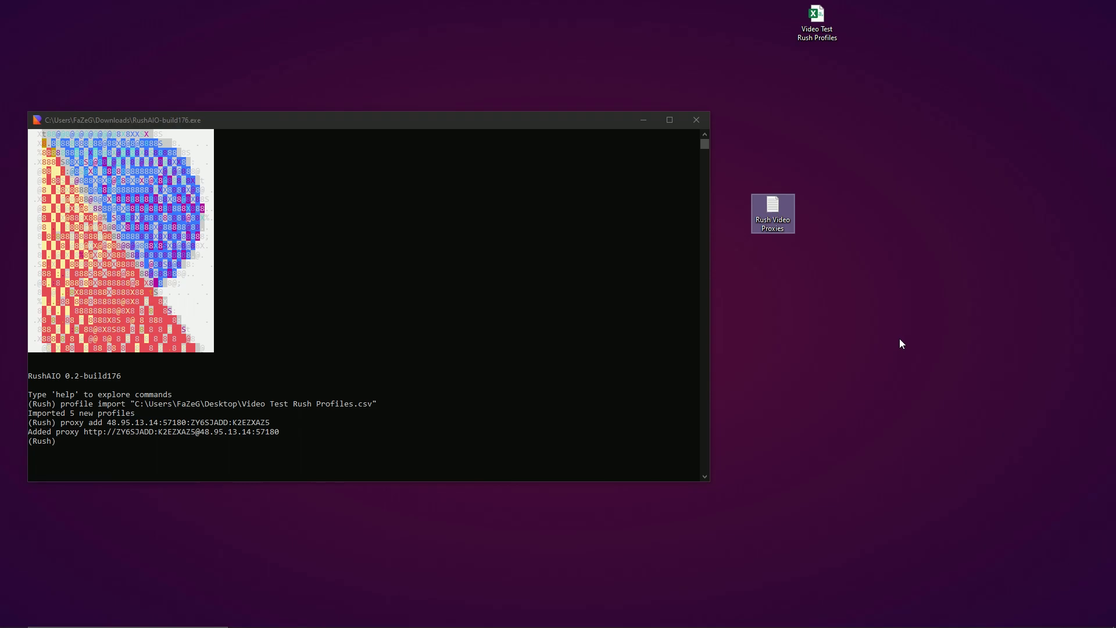
{"action": "mouse_move", "coordinate": [778, 214]}
{"action": "left_mouse_down"}
{"action": "mouse_move", "coordinate": [801, 211]}
{"action": "mouse_move", "coordinate": [791, 219]}
{"action": "left_mouse_up"}
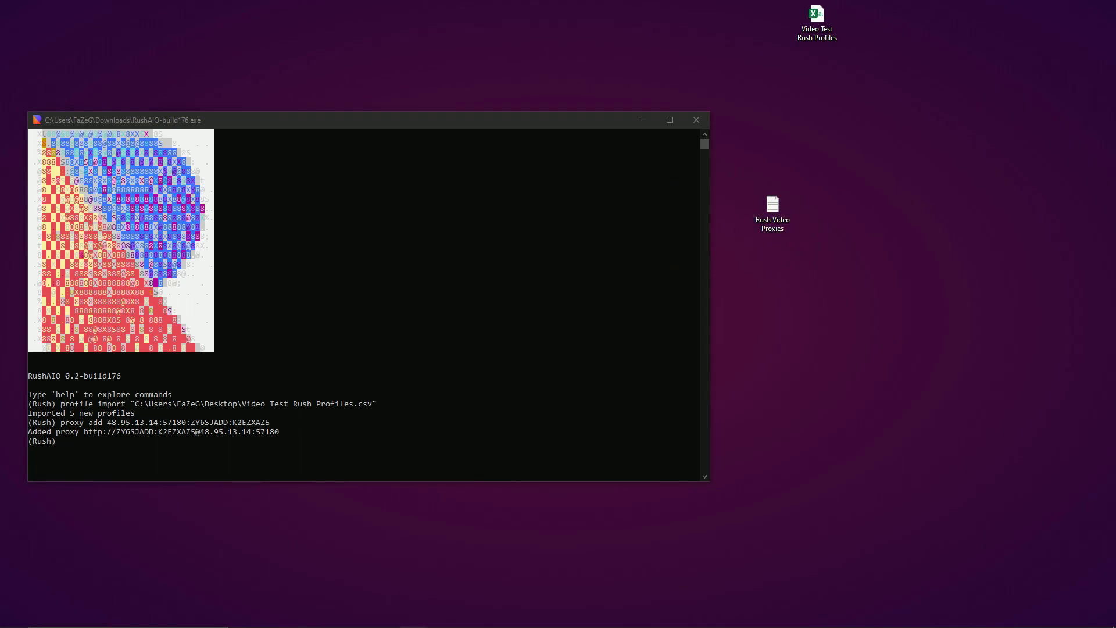
Step: Put the four proxy lines in Rush Video Proxies, save the file and close Notepad
{"action": "left_click_drag", "start_coordinate": [569, 138], "coordinate": [508, 98]}
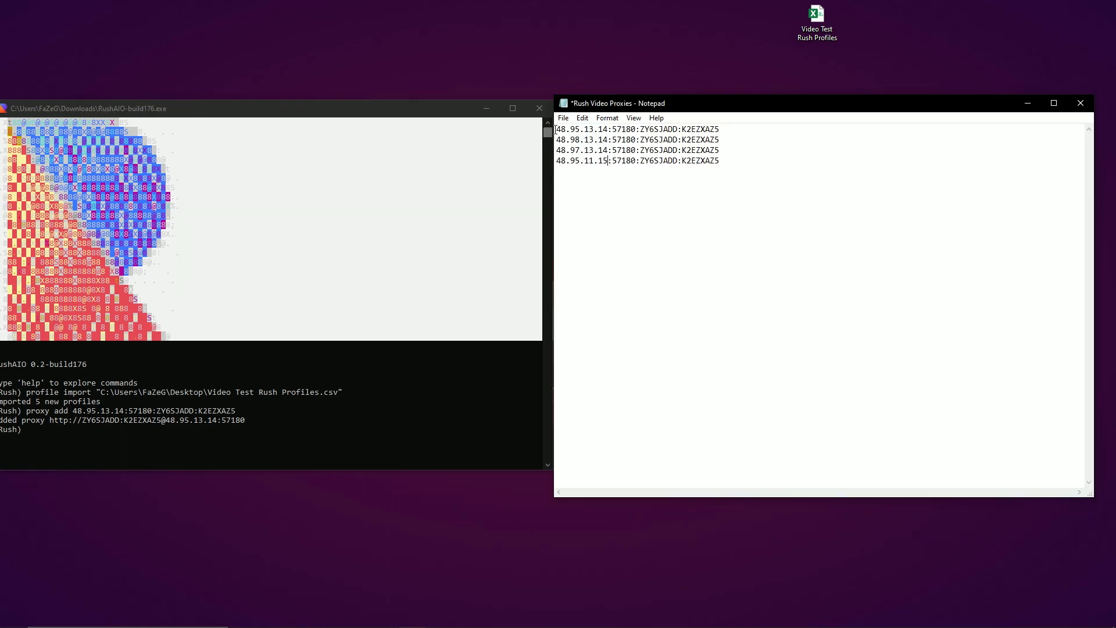
{"action": "left_click_drag", "start_coordinate": [559, 130], "coordinate": [757, 161]}
{"action": "left_click", "coordinate": [756, 160]}
{"action": "left_click", "coordinate": [564, 118]}
{"action": "left_click", "coordinate": [589, 165]}
{"action": "left_click", "coordinate": [1080, 103]}
Step: Run 'proxy import' on the Rush Video Proxies file, then 'proxy list' to see 4 proxies
{"action": "left_click_drag", "start_coordinate": [433, 109], "coordinate": [485, 107]}
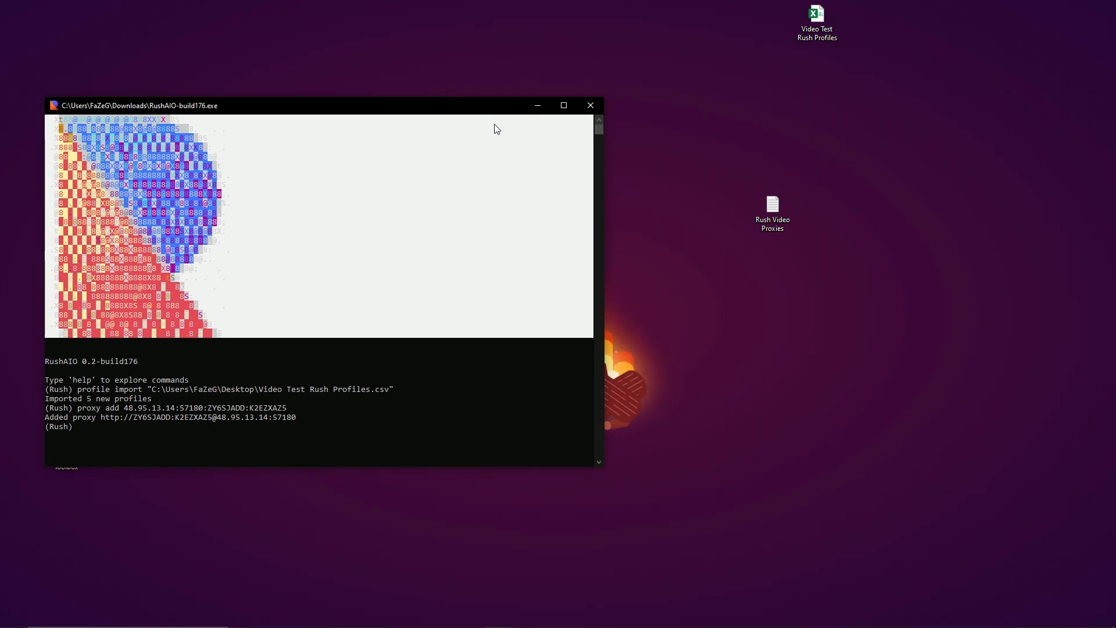
{"action": "type", "text": "proxy"}
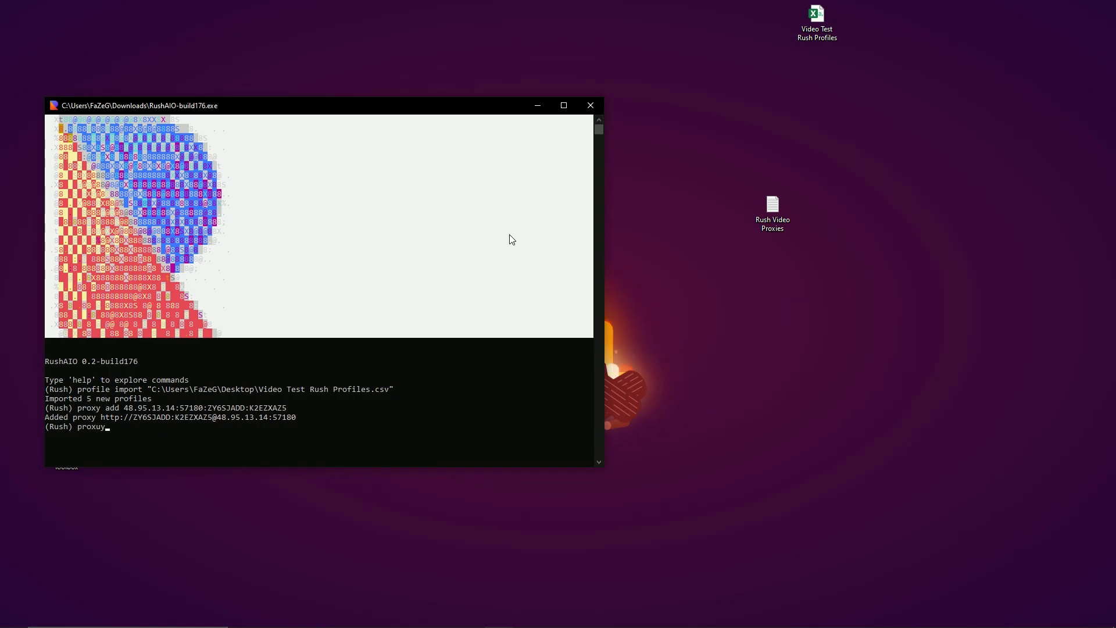
{"action": "type", "text": " import"}
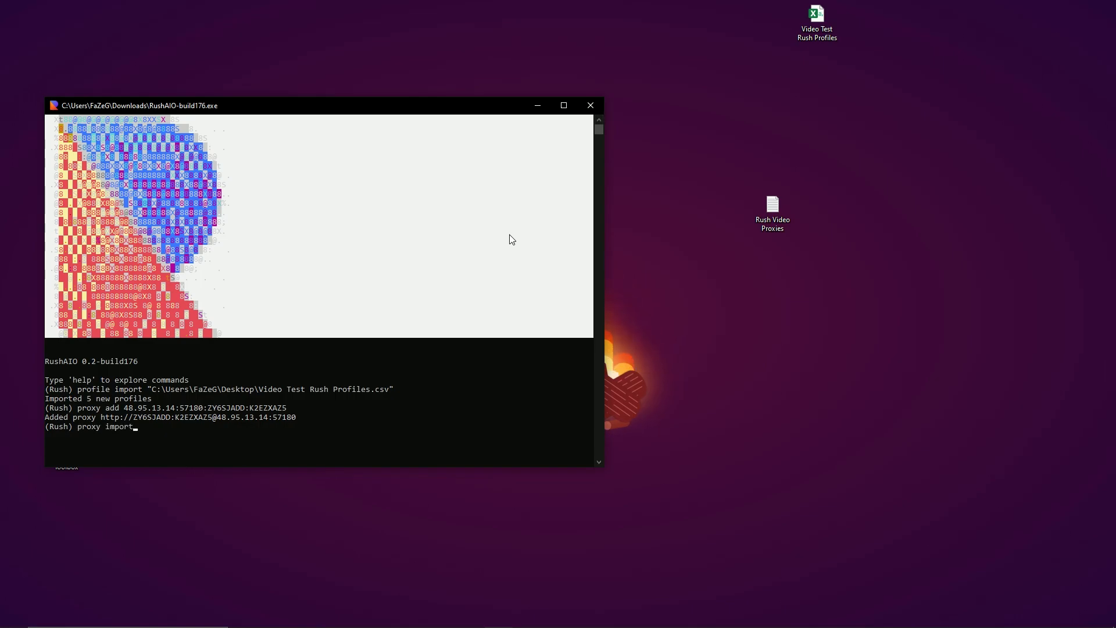
{"action": "left_click_drag", "start_coordinate": [772, 206], "coordinate": [248, 426]}
{"action": "key", "text": "Return"}
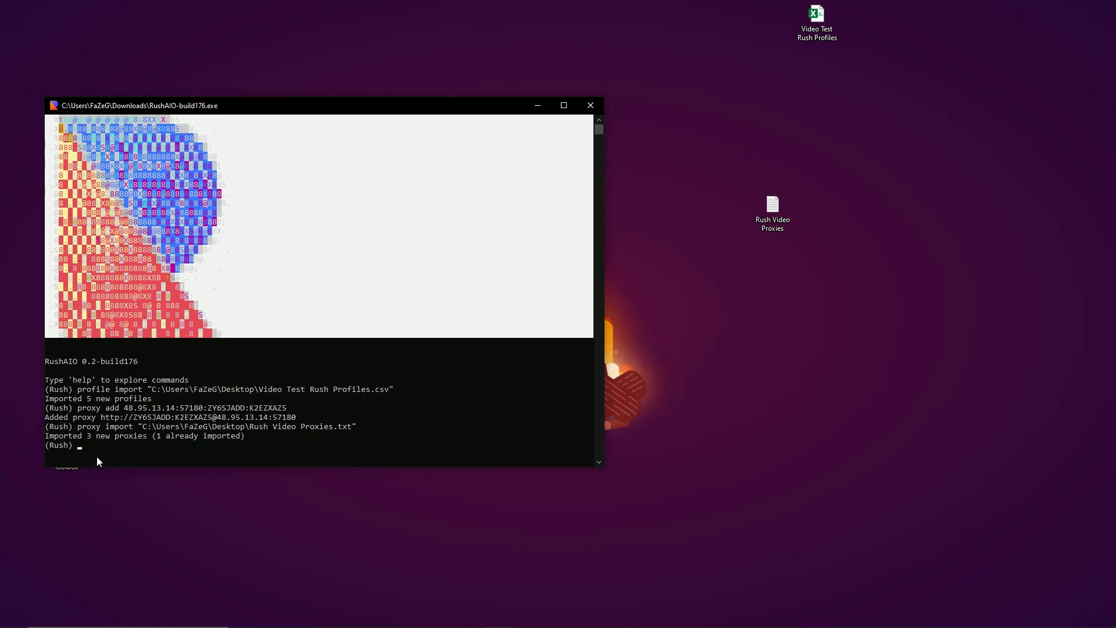
{"action": "type", "text": "pr"}
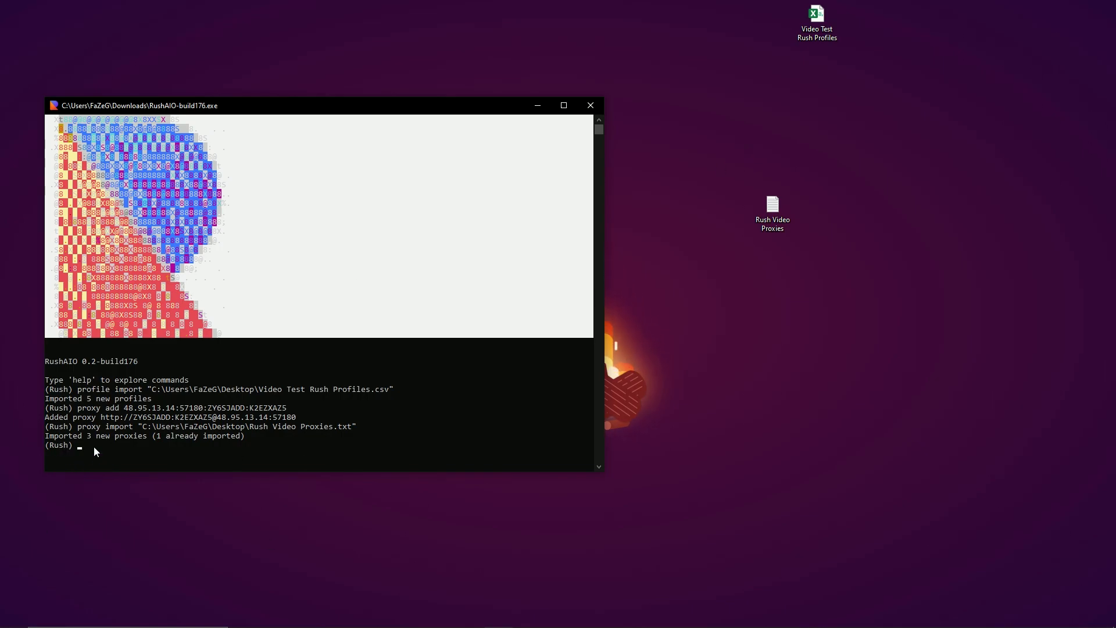
{"action": "type", "text": "oxy list"}
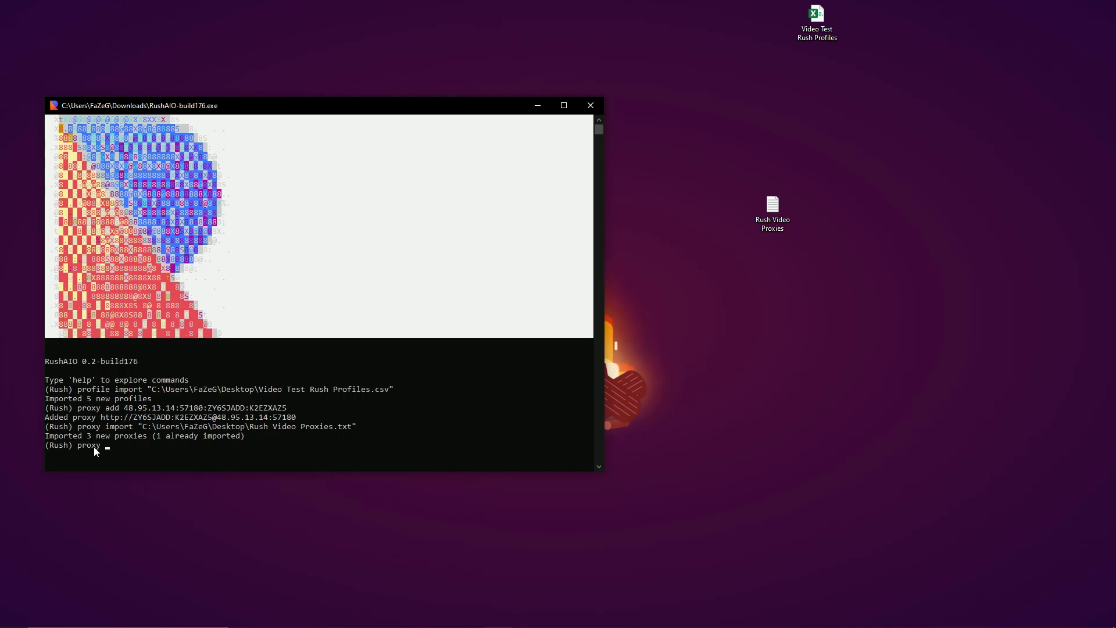
{"action": "key", "text": "Return"}
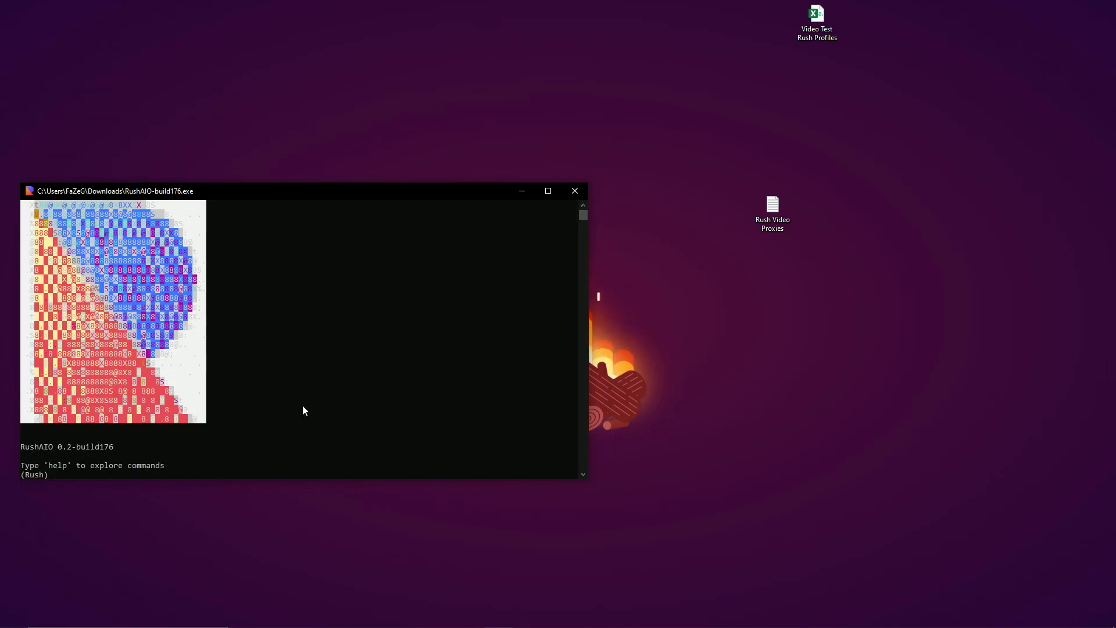
Step: Import Rush Video Proxies with 'proxy import --group VideoTest' and confirm 8 proxies in 'proxy list'
{"action": "type", "text": "proxy list"}
{"action": "key", "text": "Return"}
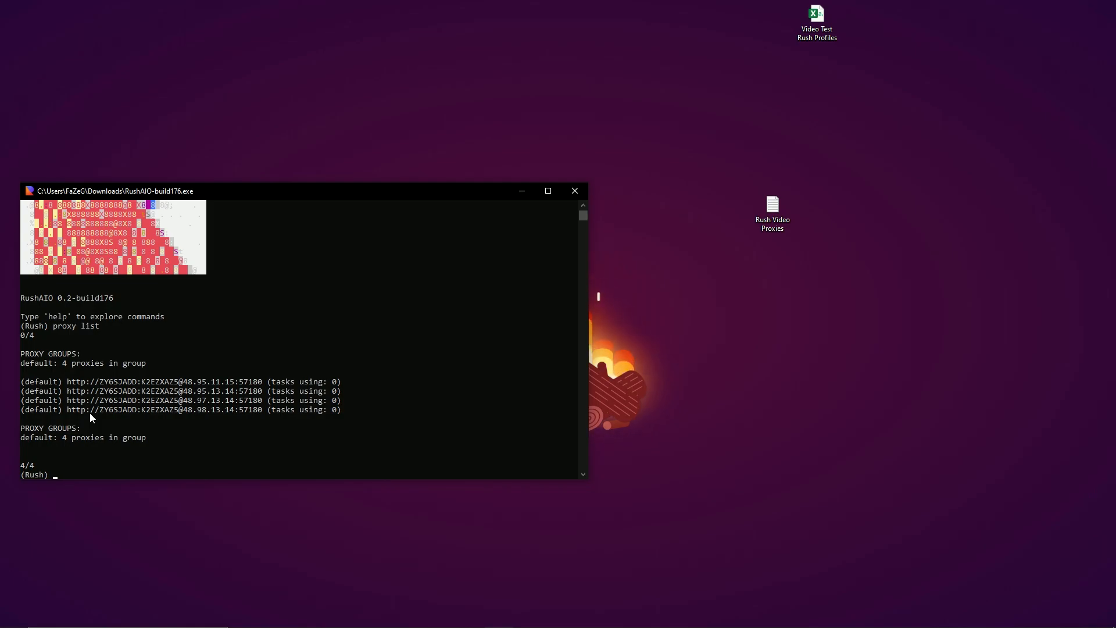
{"action": "type", "text": "proxy list"}
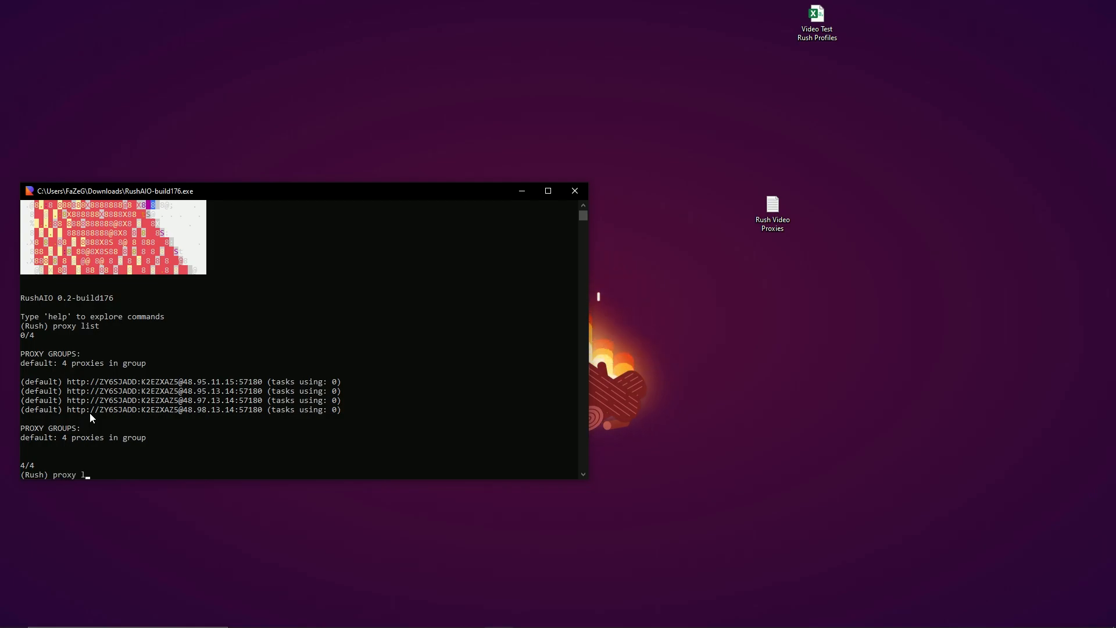
{"action": "key", "text": "BackSpace"}
{"action": "key", "text": "BackSpace"}
{"action": "key", "text": "BackSpace"}
{"action": "key", "text": "BackSpace"}
{"action": "type", "text": "imr"}
{"action": "type", "text": "ort"}
{"action": "type", "text": " --group"}
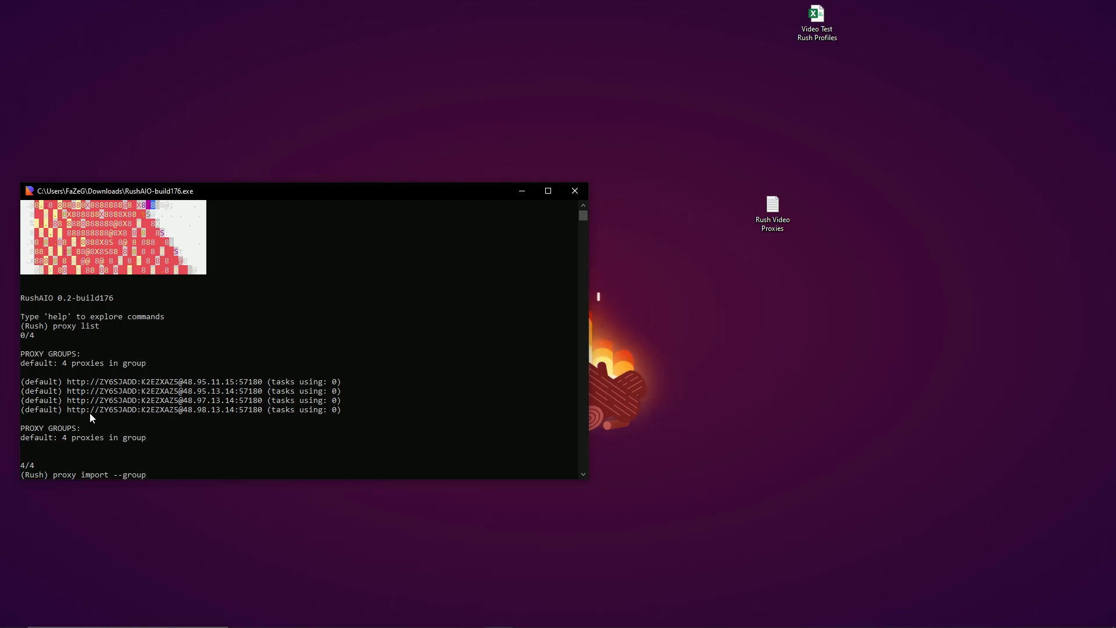
{"action": "type", "text": "Video"}
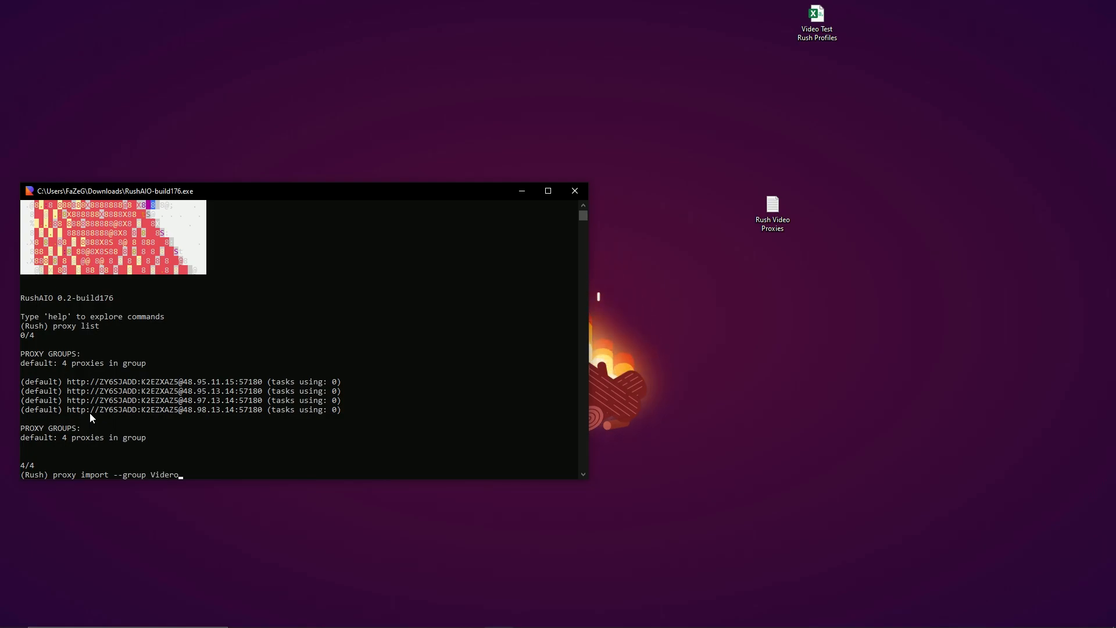
{"action": "type", "text": "Test"}
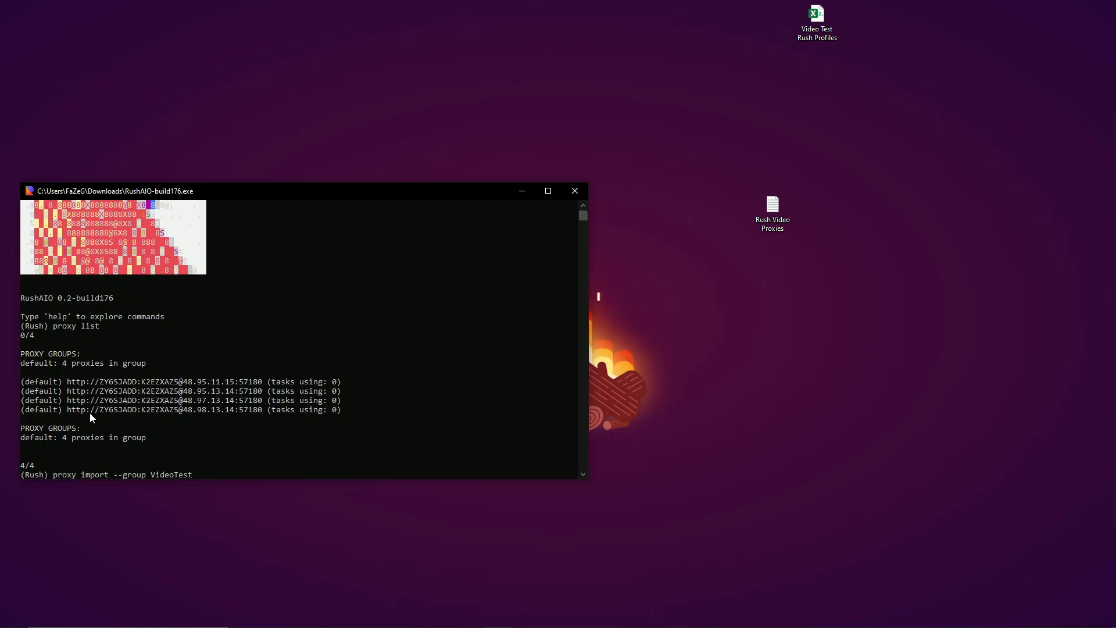
{"action": "left_click_drag", "start_coordinate": [772, 233], "coordinate": [267, 471]}
{"action": "key", "text": "Return"}
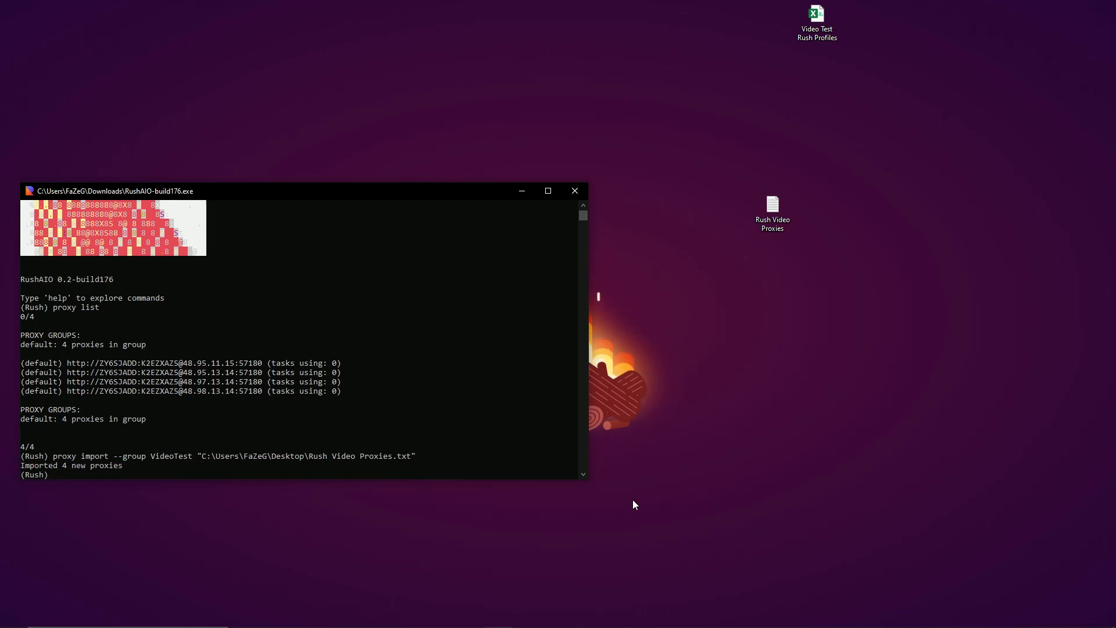
{"action": "type", "text": "proxy list"}
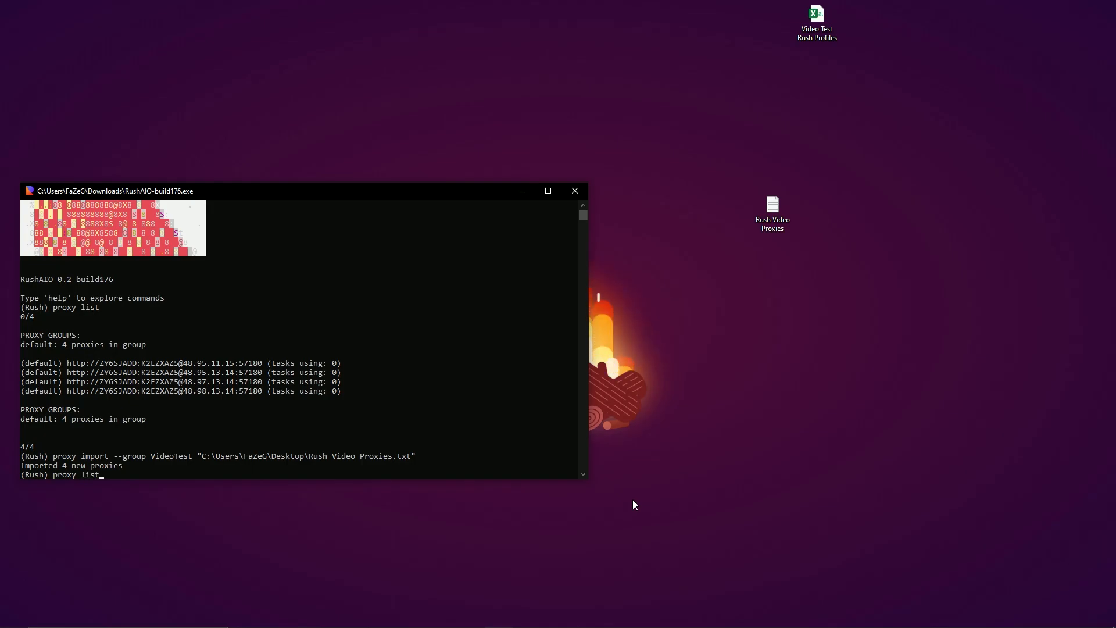
{"action": "key", "text": "Return"}
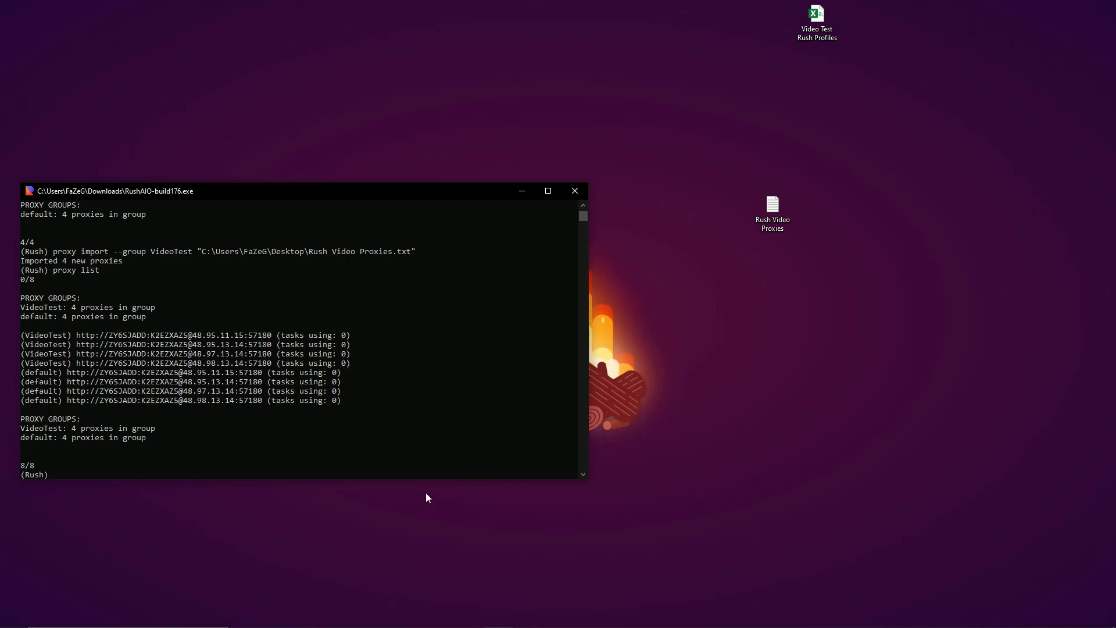
Step: List the VideoTest group's proxies, then remove them all with 'proxy remove-all --group VideoTest'
{"action": "type", "text": "roxy"}
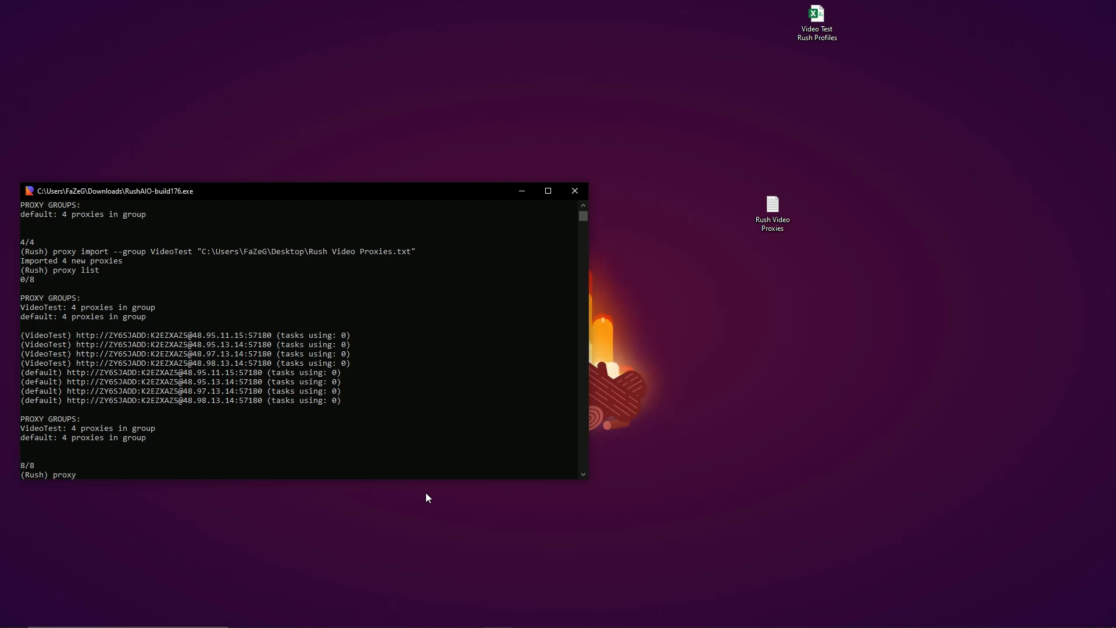
{"action": "type", "text": "u list --group VideoTest"}
{"action": "key", "text": "Return"}
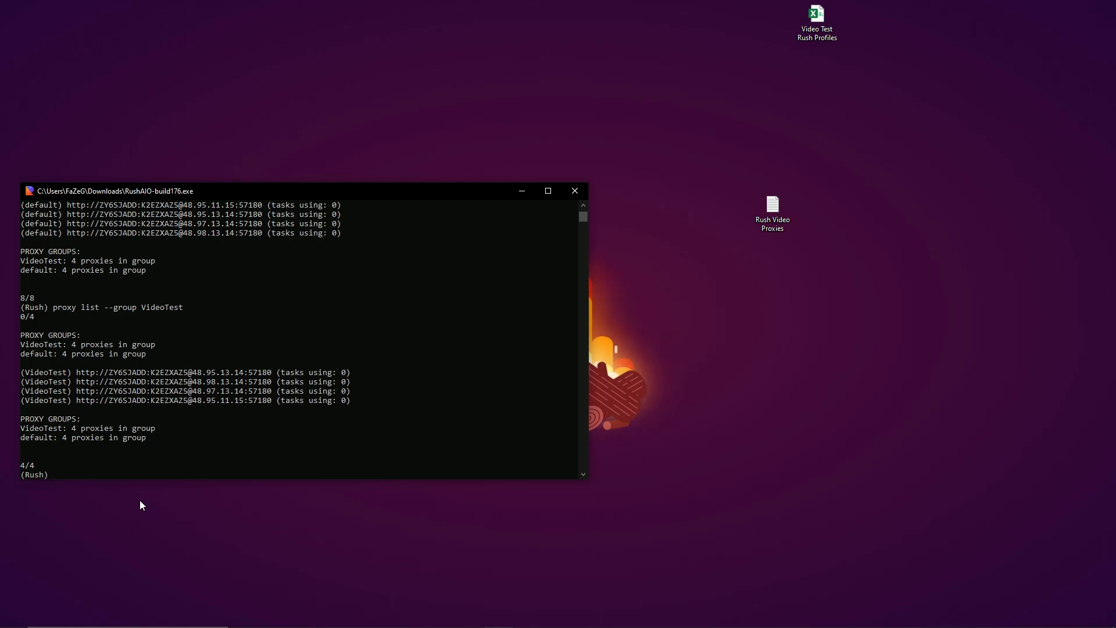
{"action": "type", "text": "proxy"}
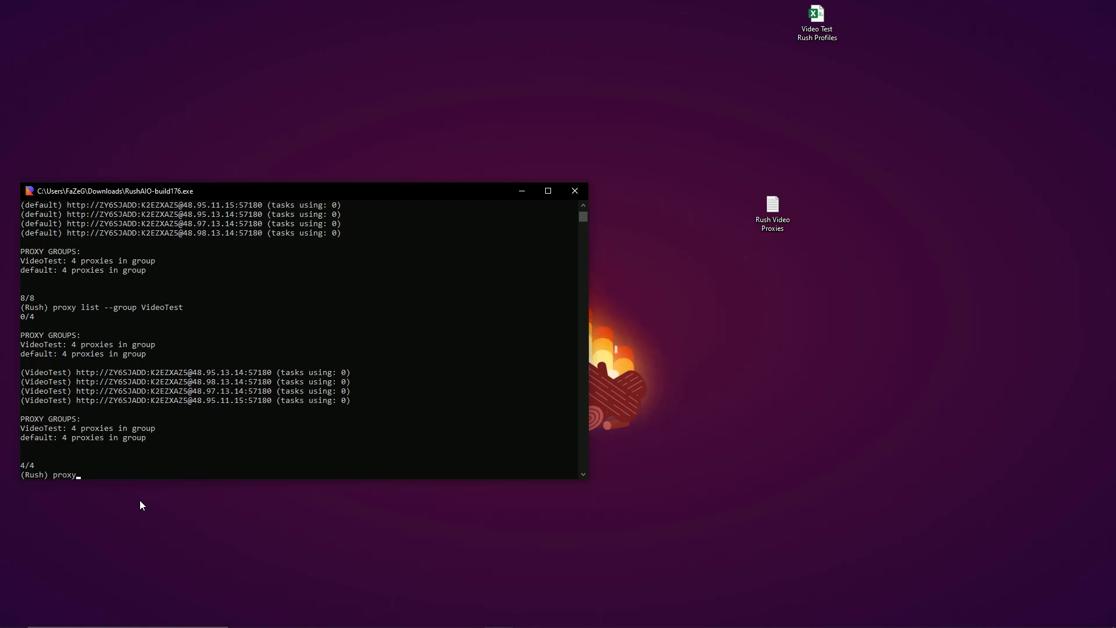
{"action": "type", "text": " remove"}
{"action": "type", "text": "VideoTest"}
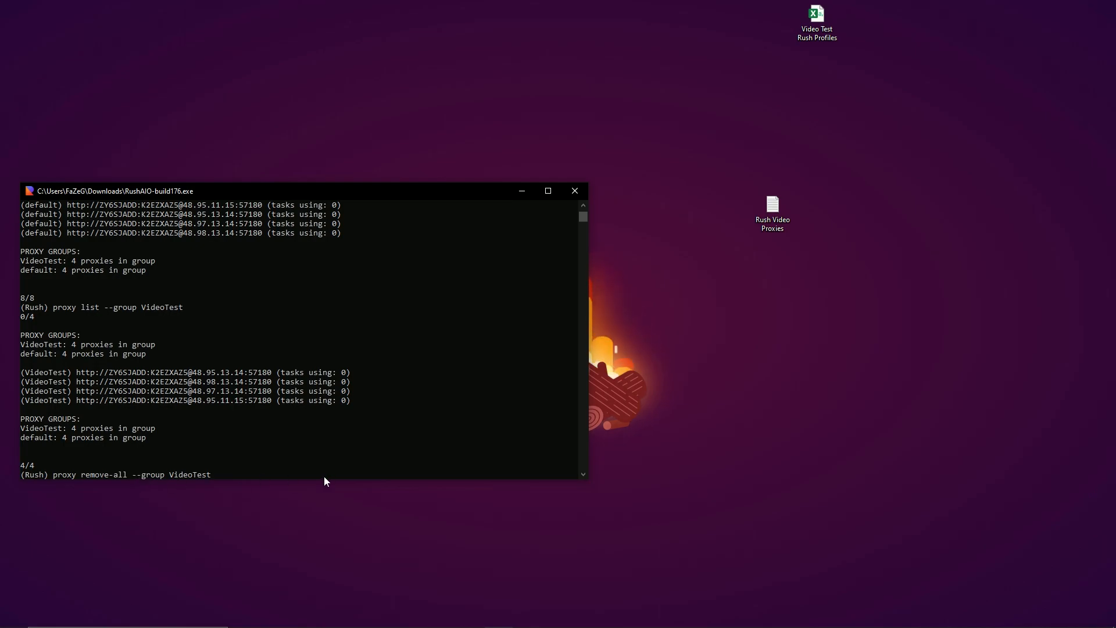
{"action": "key", "text": "Return"}
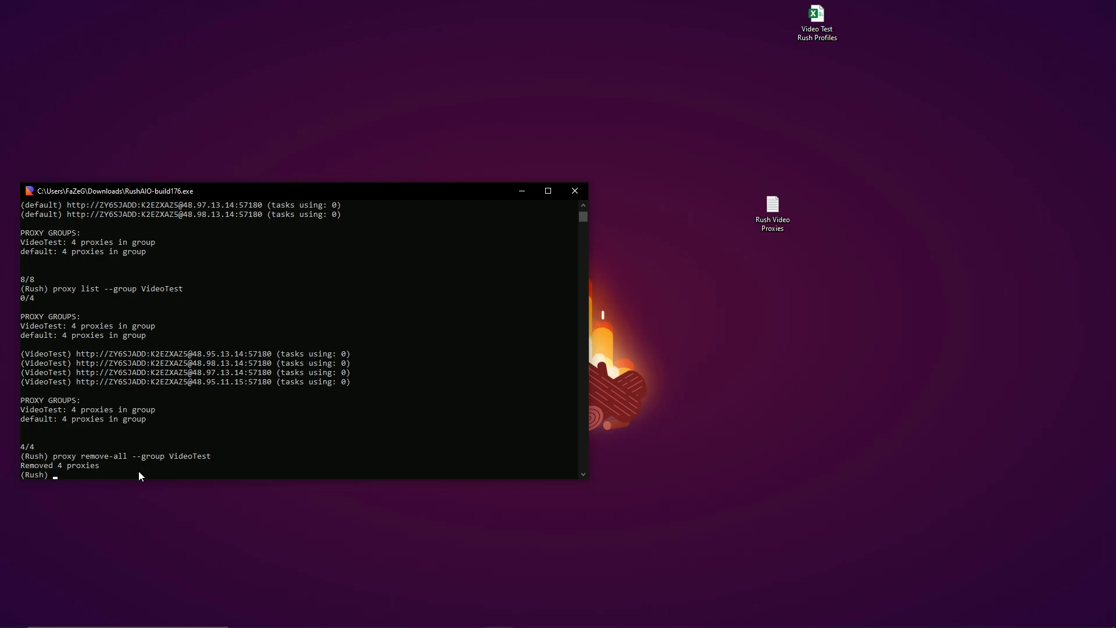
Step: Remove all remaining proxies with 'proxy remove-all' and confirm the proxy list is empty
{"action": "type", "text": "proxy "}
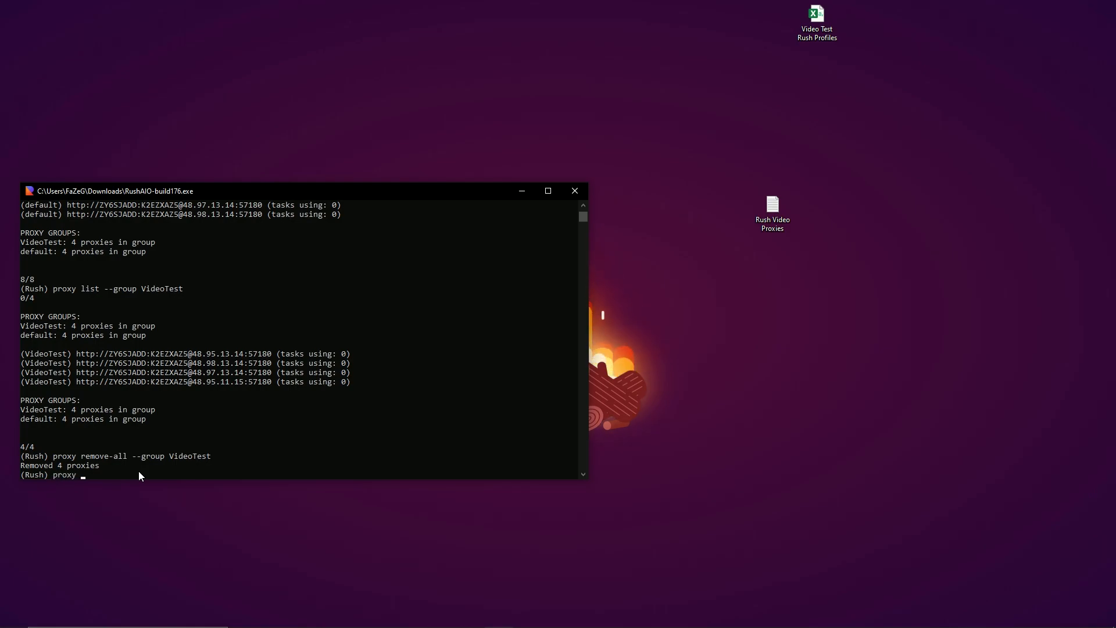
{"action": "type", "text": "remove"}
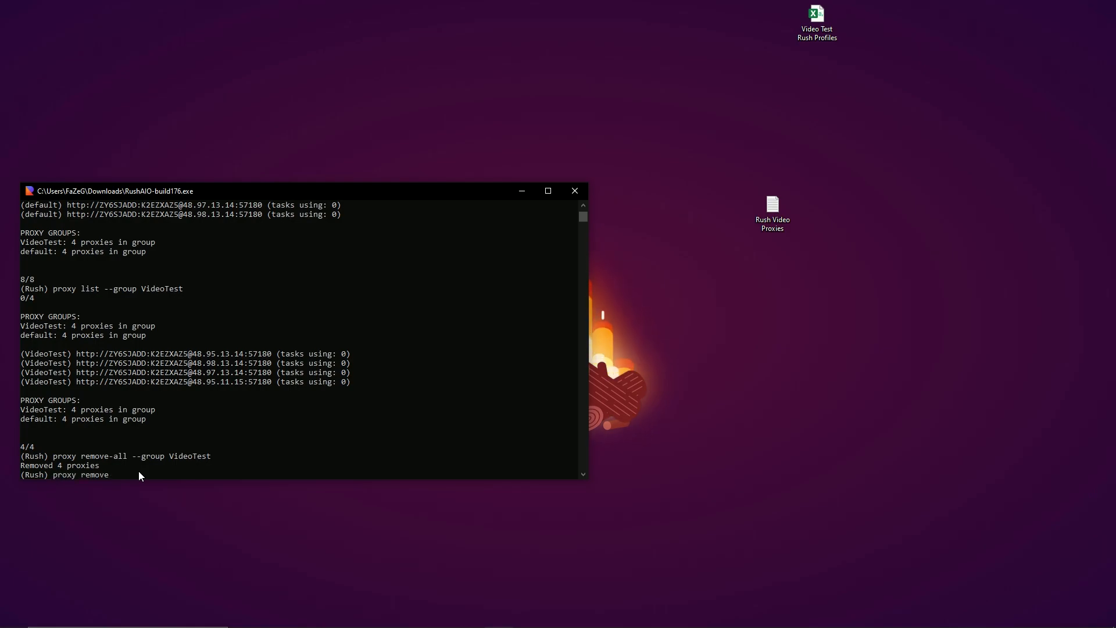
{"action": "type", "text": "-all"}
{"action": "key", "text": "Return"}
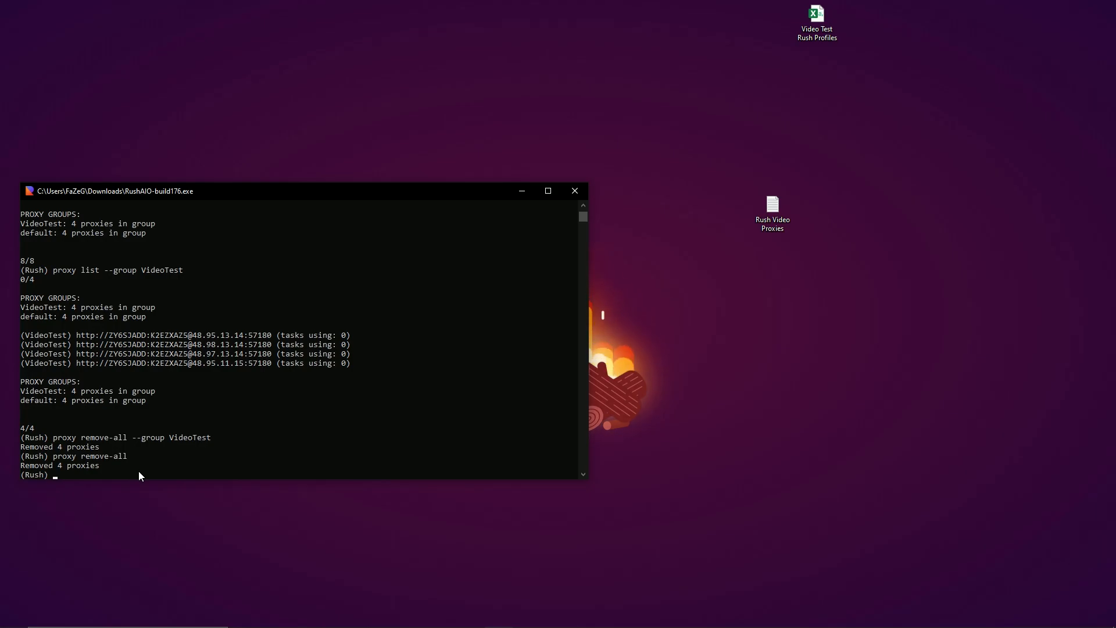
{"action": "type", "text": "pr"}
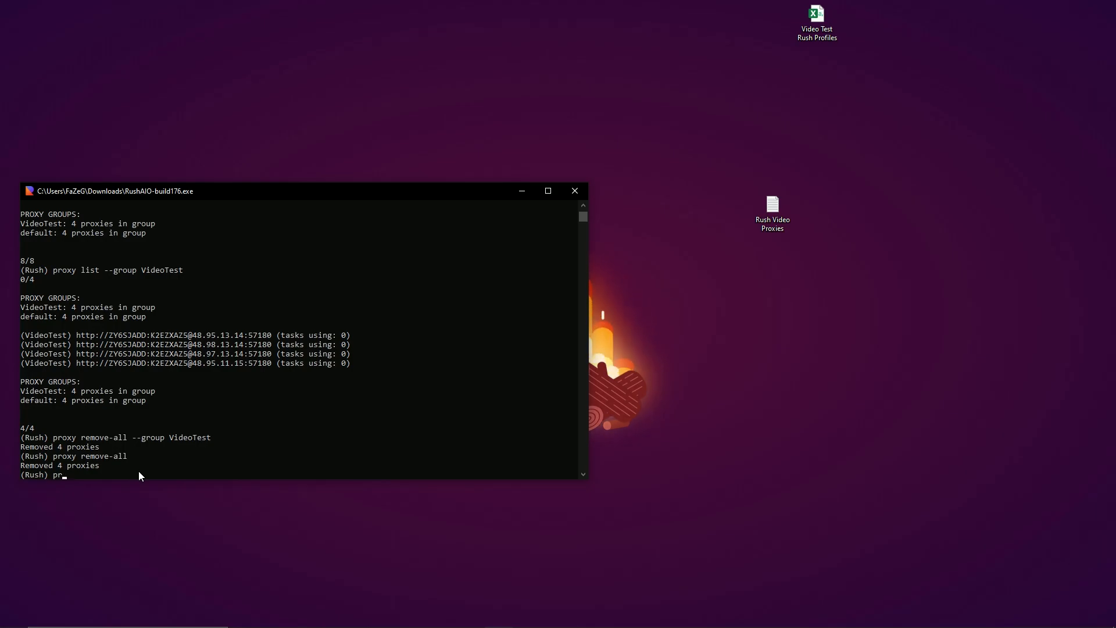
{"action": "type", "text": "oxy list"}
{"action": "key", "text": "Return"}
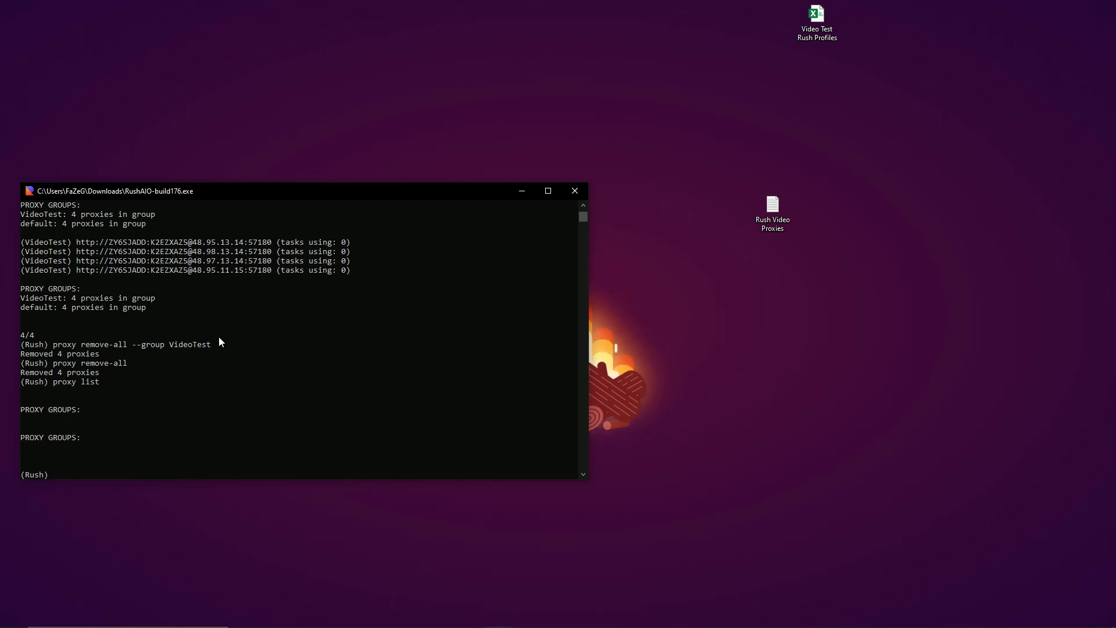
{"action": "key", "text": "alt+Tab"}
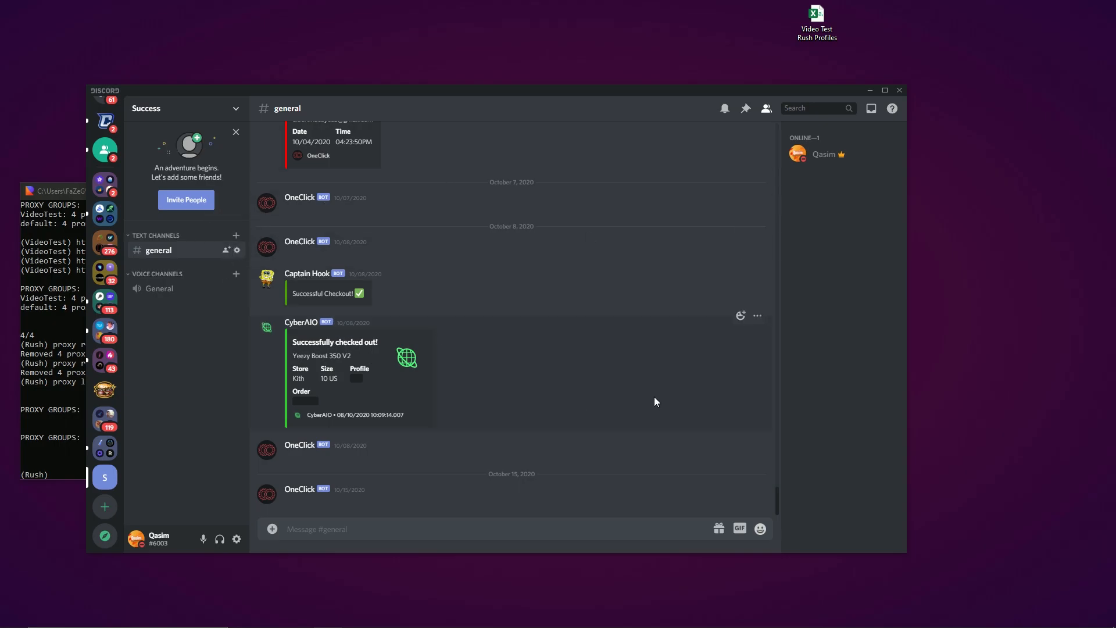
Step: Copy the Captain Hook webhook URL from #general's Integrations > Webhooks settings, then close settings
{"action": "left_click", "coordinate": [237, 253]}
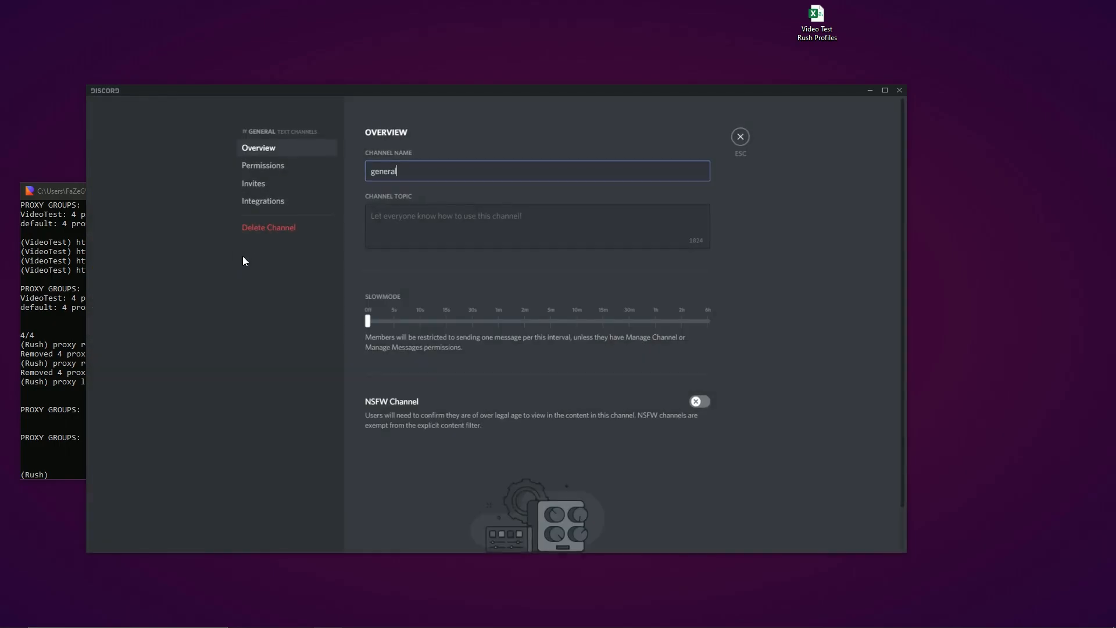
{"action": "left_click", "coordinate": [262, 209]}
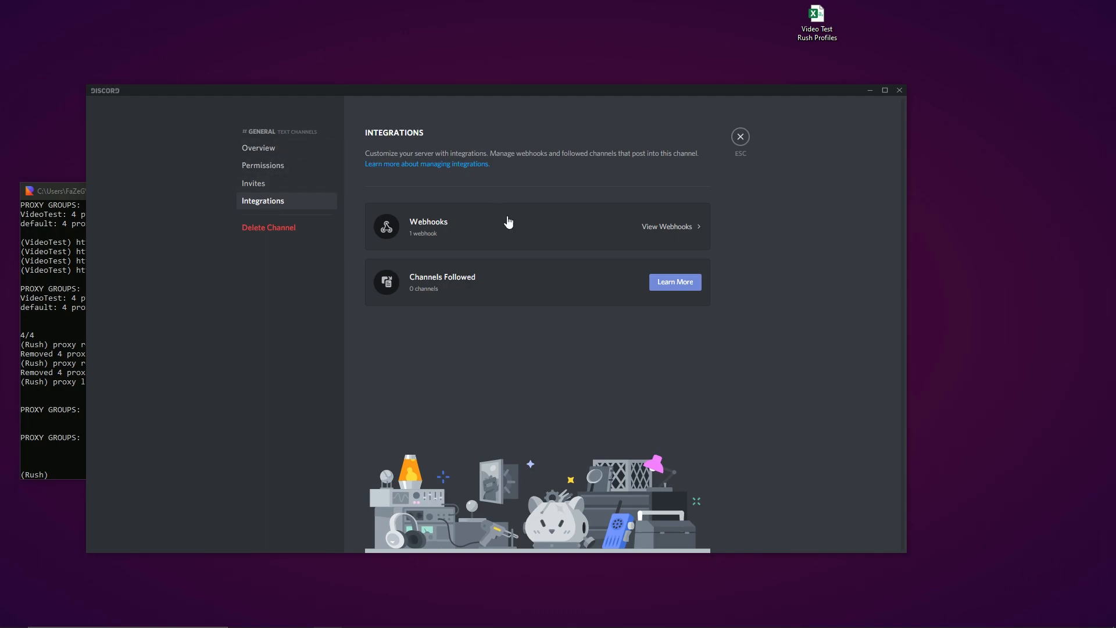
{"action": "left_click", "coordinate": [465, 218]}
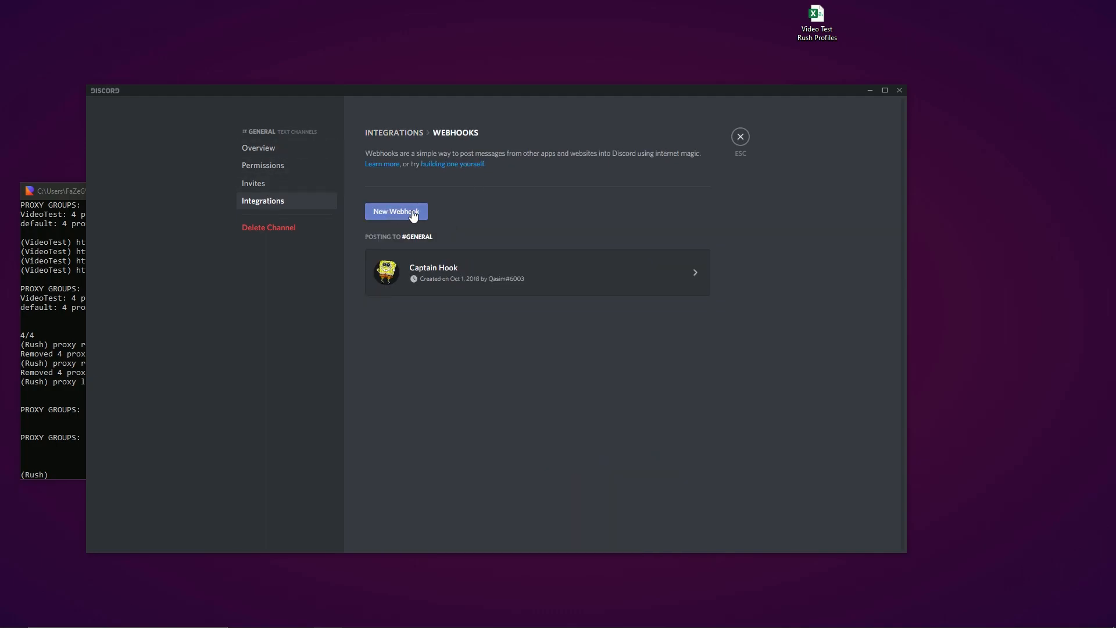
{"action": "left_click", "coordinate": [520, 275]}
{"action": "left_click", "coordinate": [473, 378]}
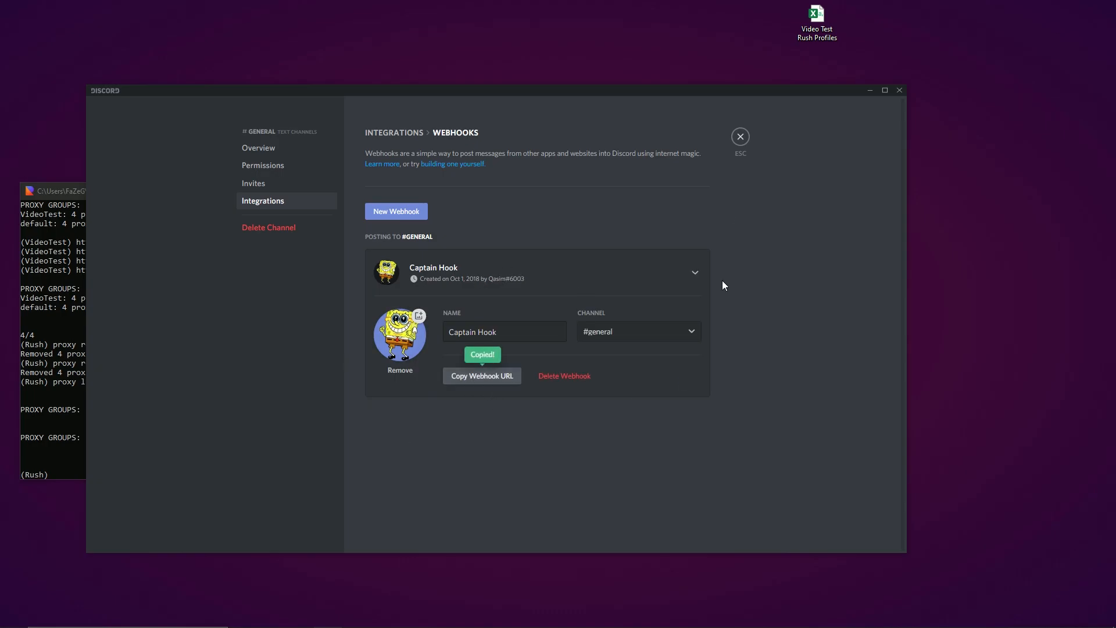
{"action": "left_click", "coordinate": [735, 138]}
{"action": "left_click_drag", "start_coordinate": [701, 91], "coordinate": [1115, 111]}
Step: Set the pasted Discord URL via 'config set-webhook', then restart RushAIO
{"action": "left_click", "coordinate": [92, 475]}
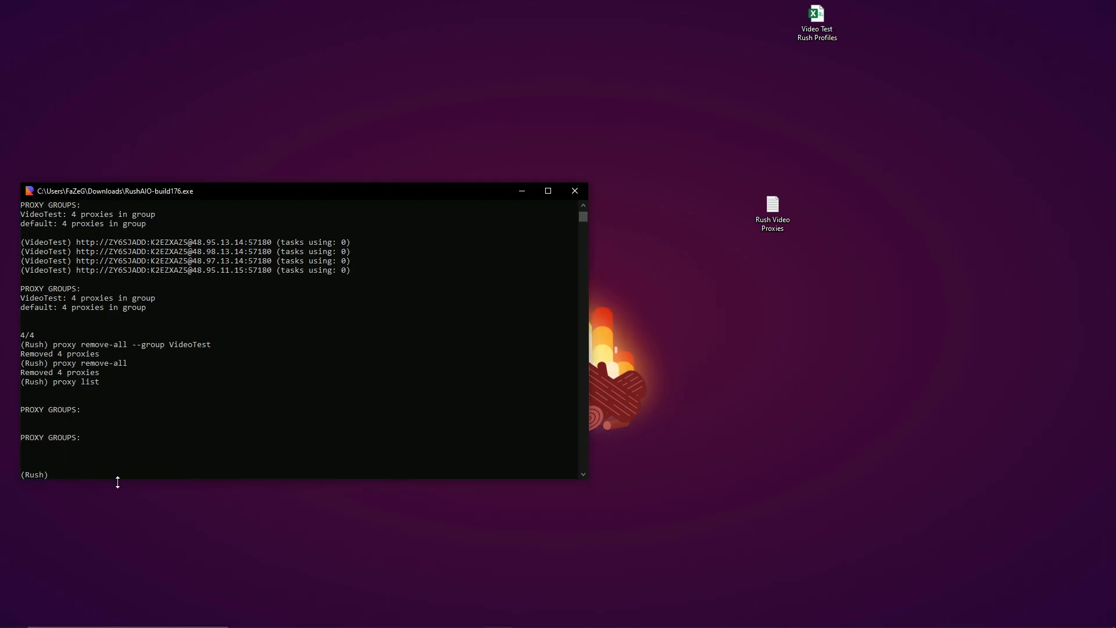
{"action": "type", "text": "config"}
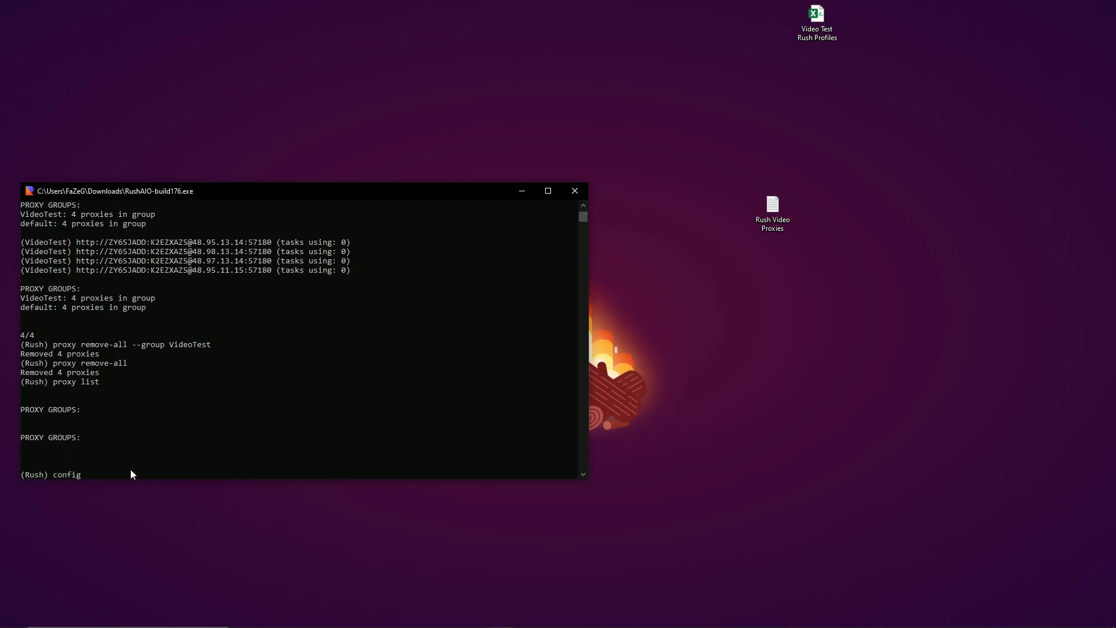
{"action": "type", "text": " set-"}
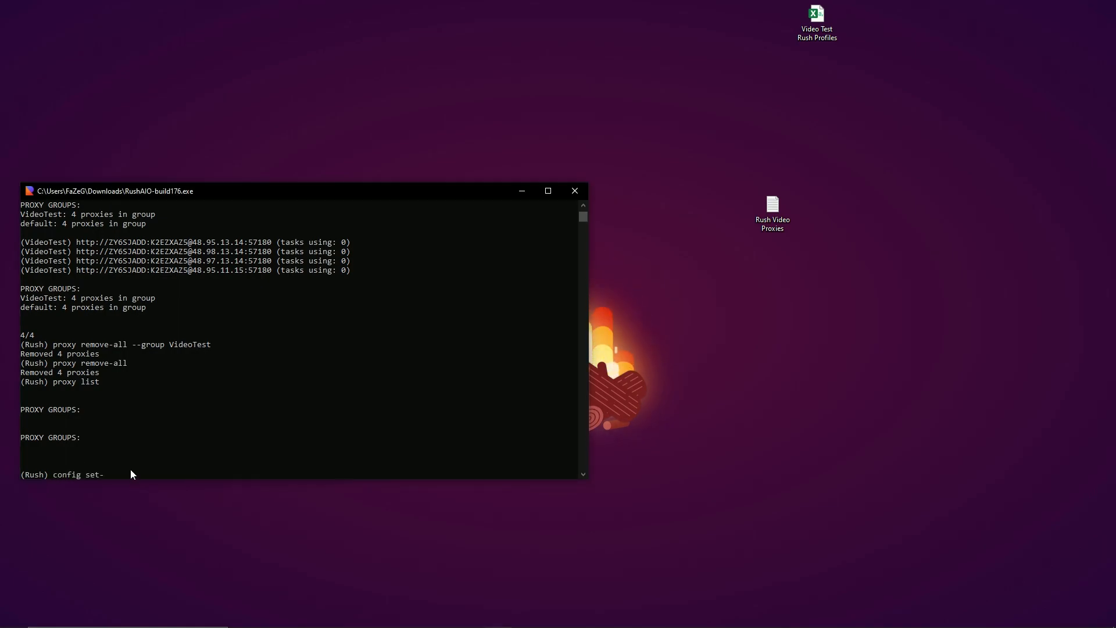
{"action": "type", "text": "webhook"}
{"action": "key", "text": "ctrl+v"}
{"action": "key", "text": "Return"}
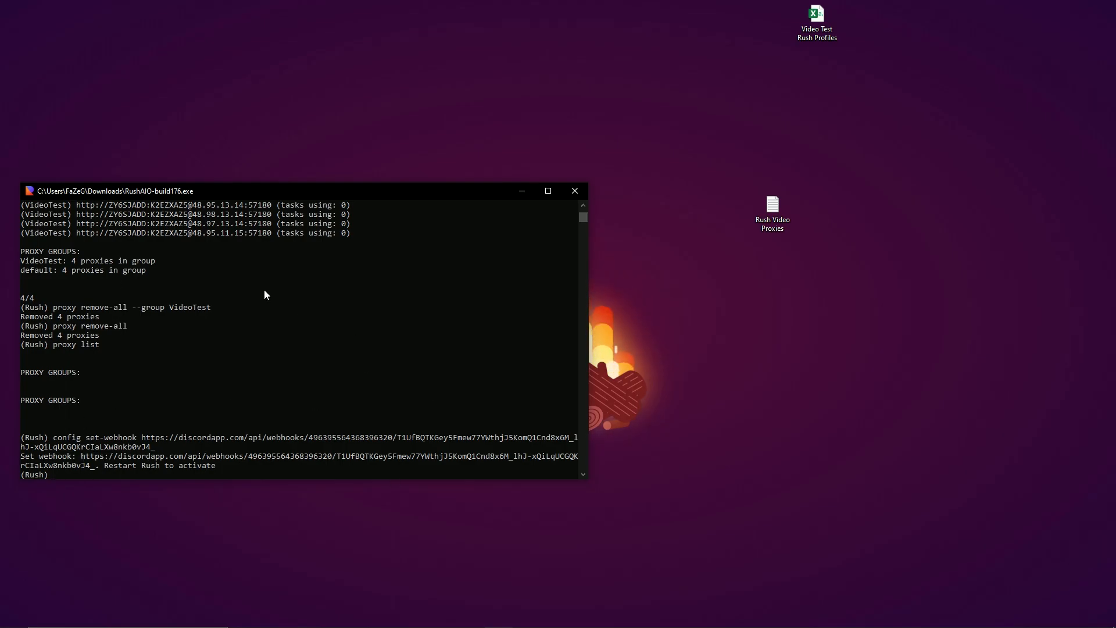
{"action": "left_click", "coordinate": [575, 191]}
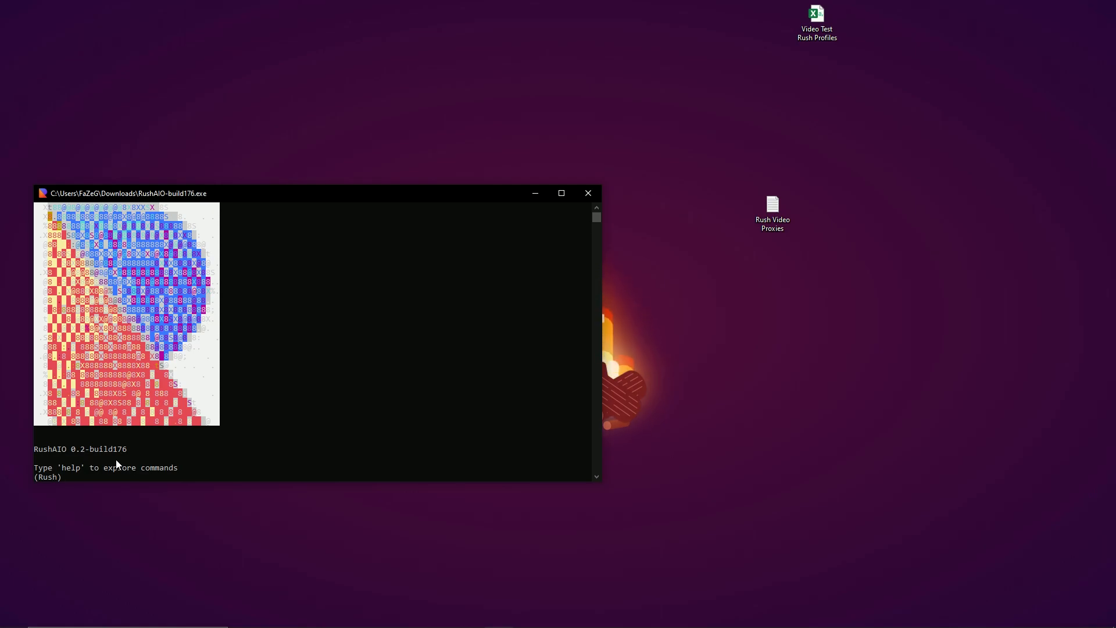
Step: Enter 'task add --url' with the pasted Discord webhook link as the URL
{"action": "type", "text": "task add  --url"}
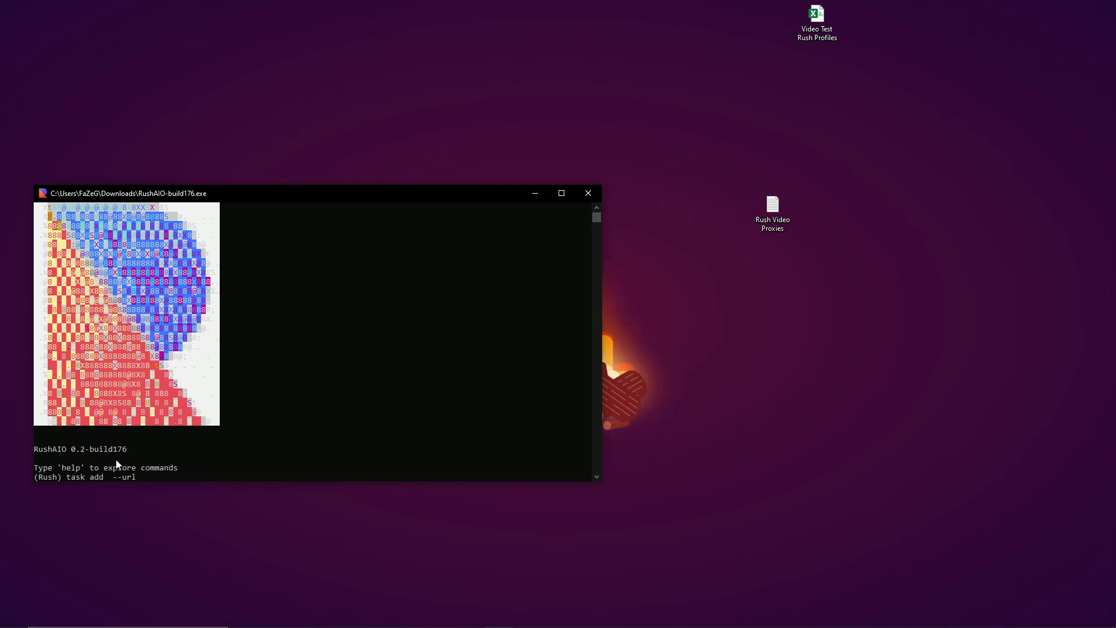
{"action": "key", "text": "ctrl+v"}
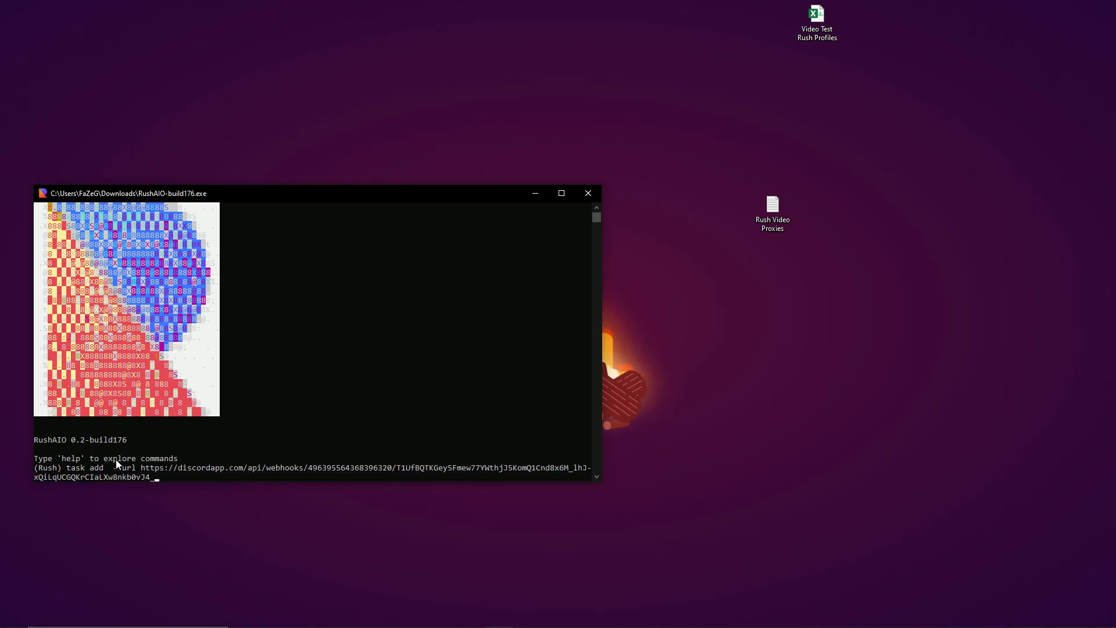
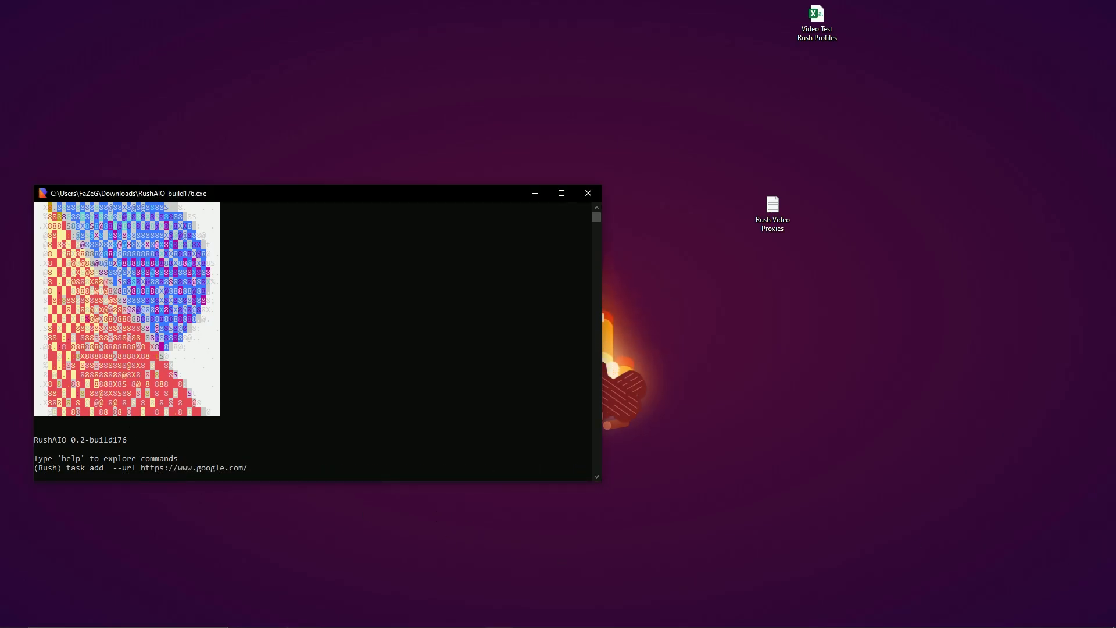
{"action": "key", "text": "alt+Tab"}
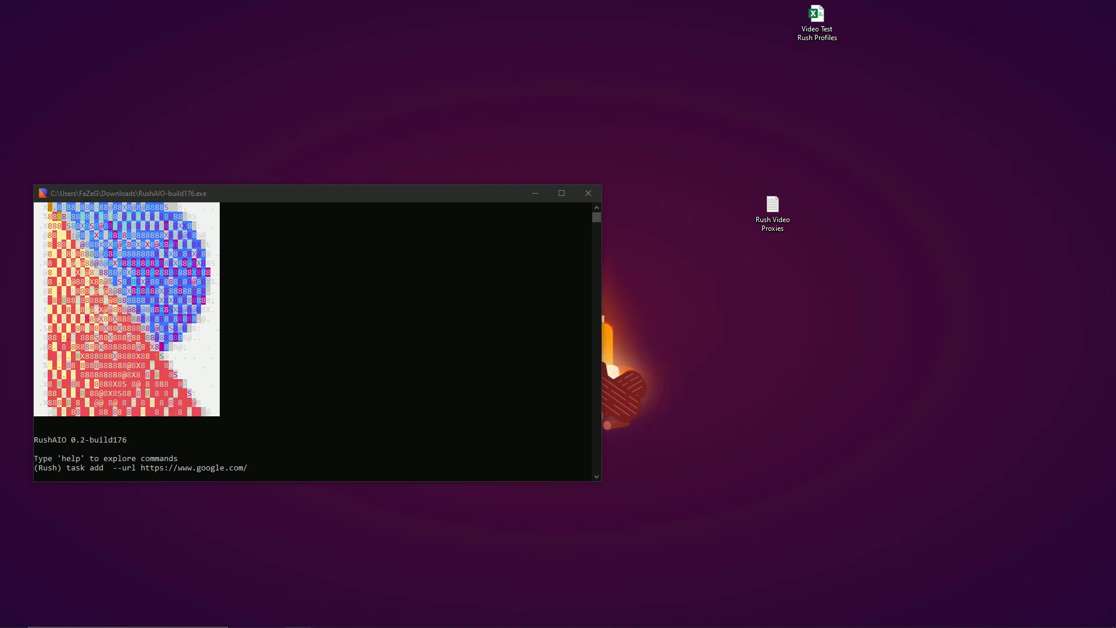
{"action": "left_click", "coordinate": [262, 482]}
{"action": "type", "text": "--count 5"}
{"action": "key", "text": "Return"}
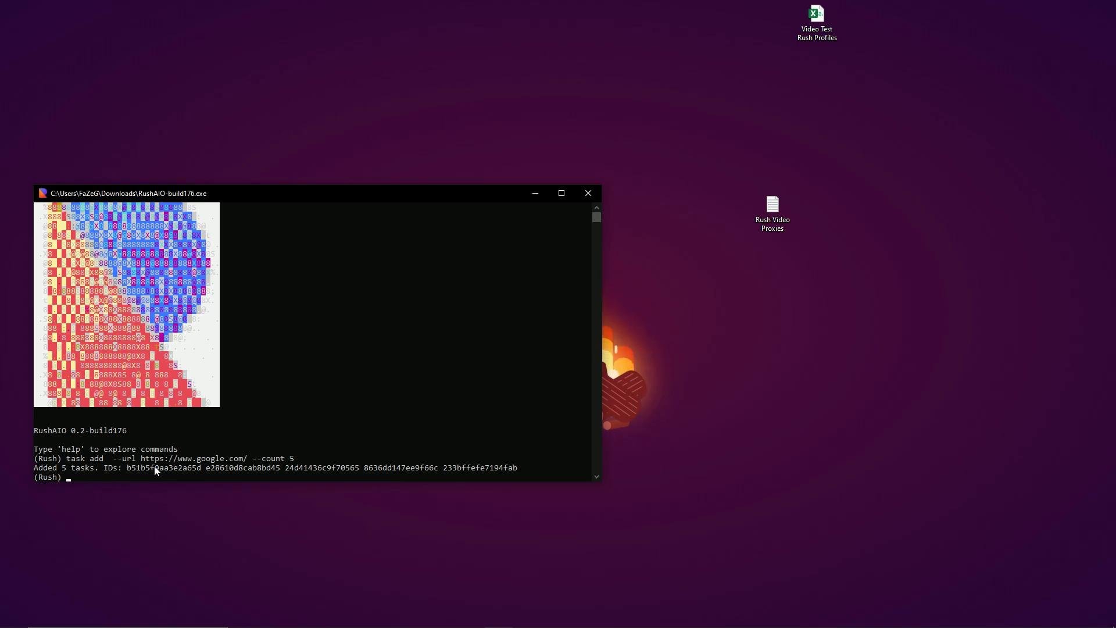
Step: Run 'task list' to show the five stopped tasks, then 'task start-all' to start them
{"action": "type", "text": "task list"}
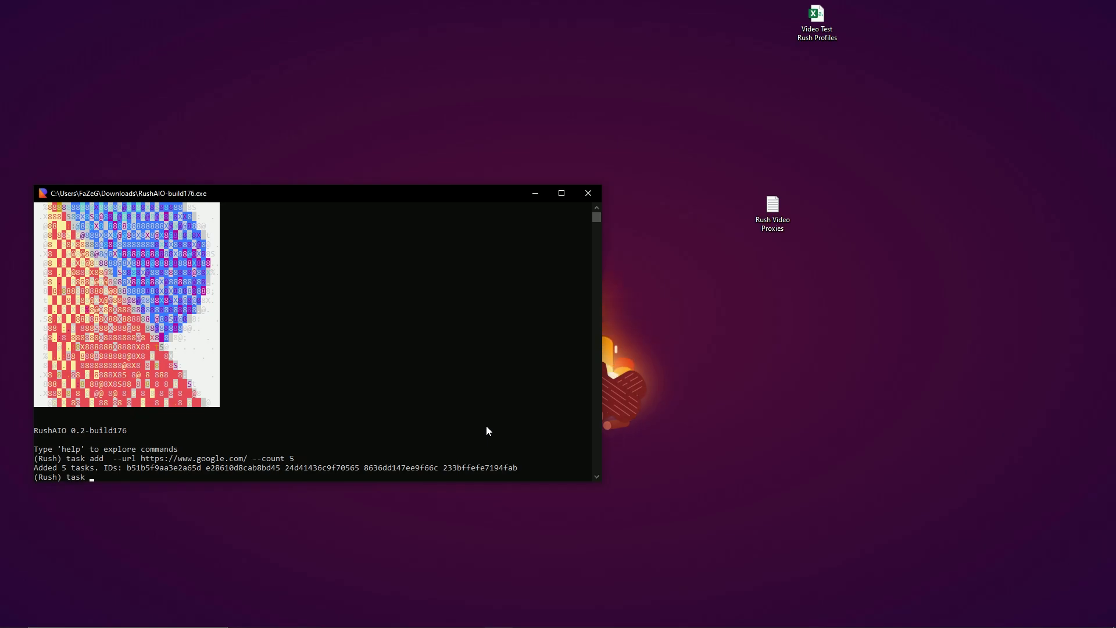
{"action": "key", "text": "Return"}
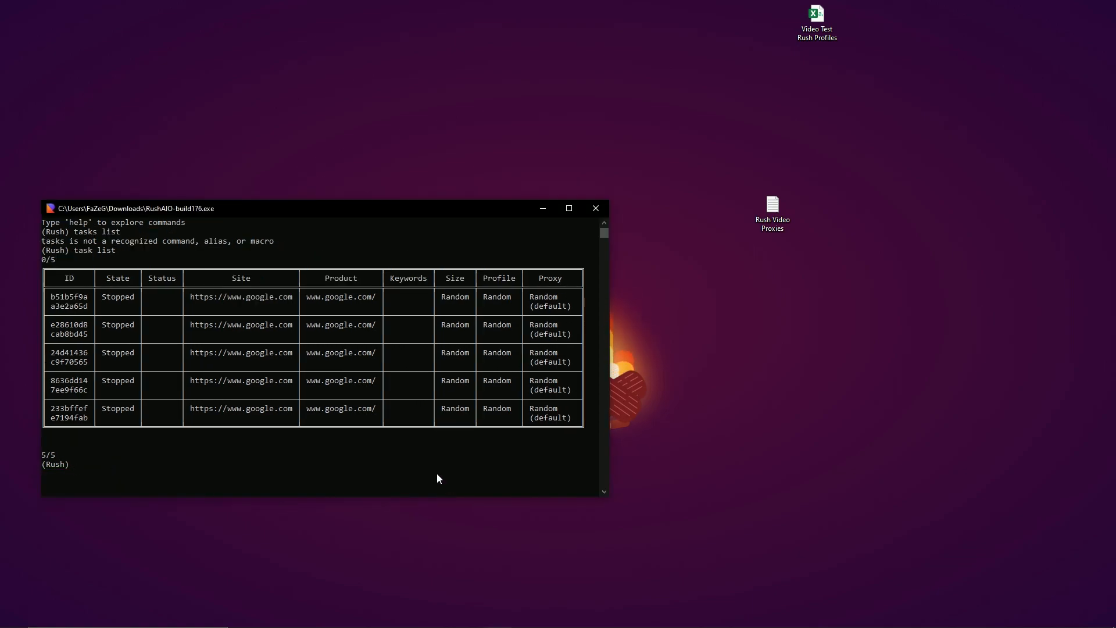
{"action": "type", "text": "task"}
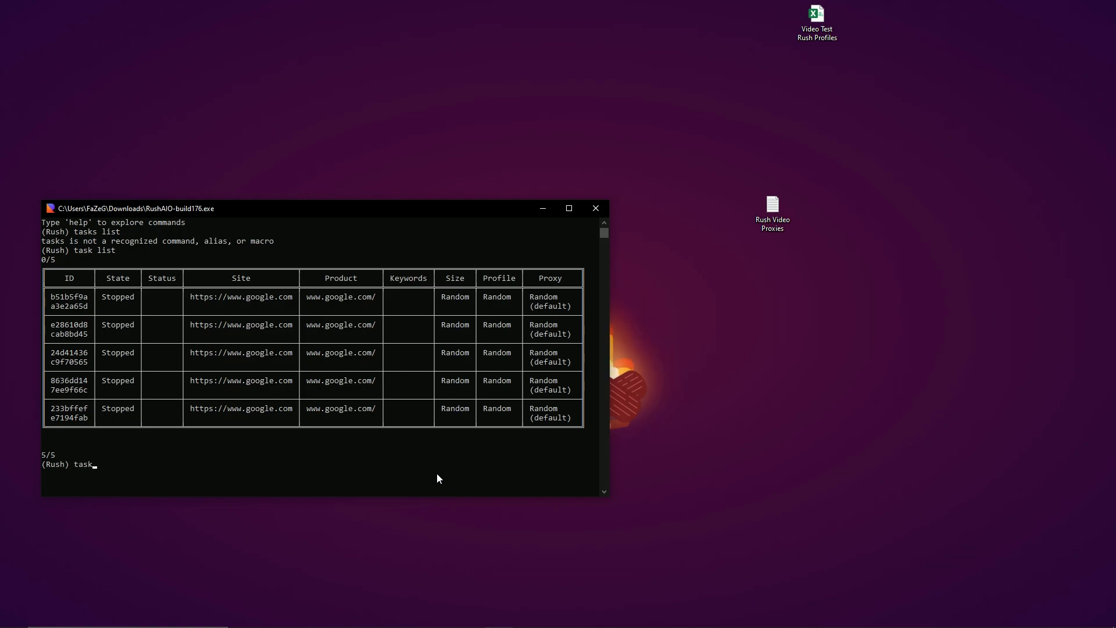
{"action": "type", "text": " start-all"}
{"action": "key", "text": "Return"}
Step: Watch the tasks' live status, showing 'Unsupported Site', in a maximized console, then exit the watch
{"action": "type", "text": "task watch"}
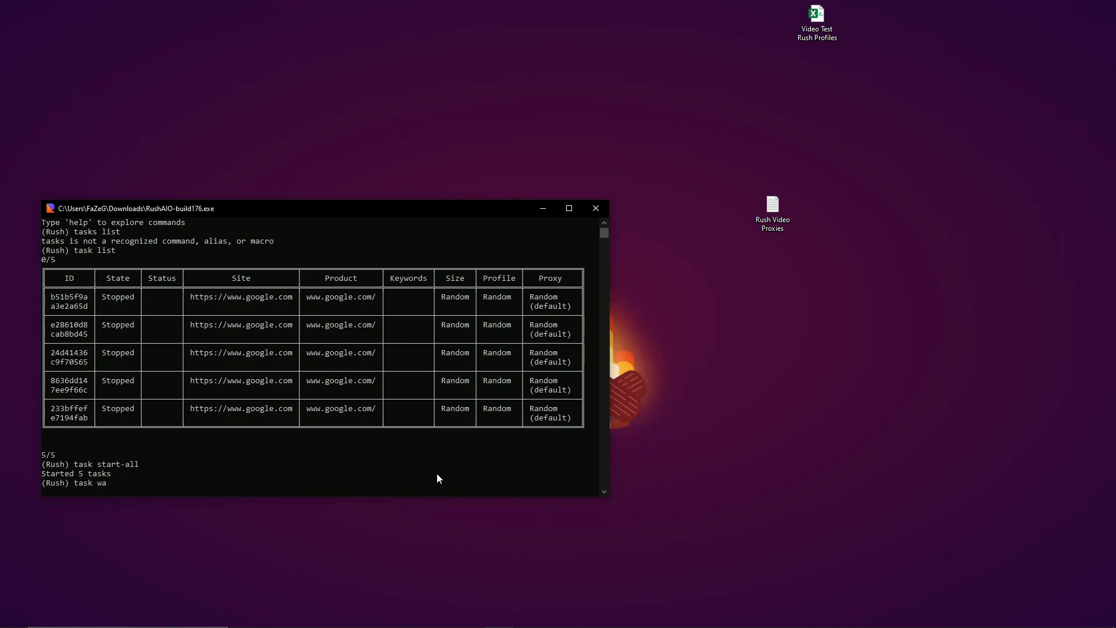
{"action": "key", "text": "Return"}
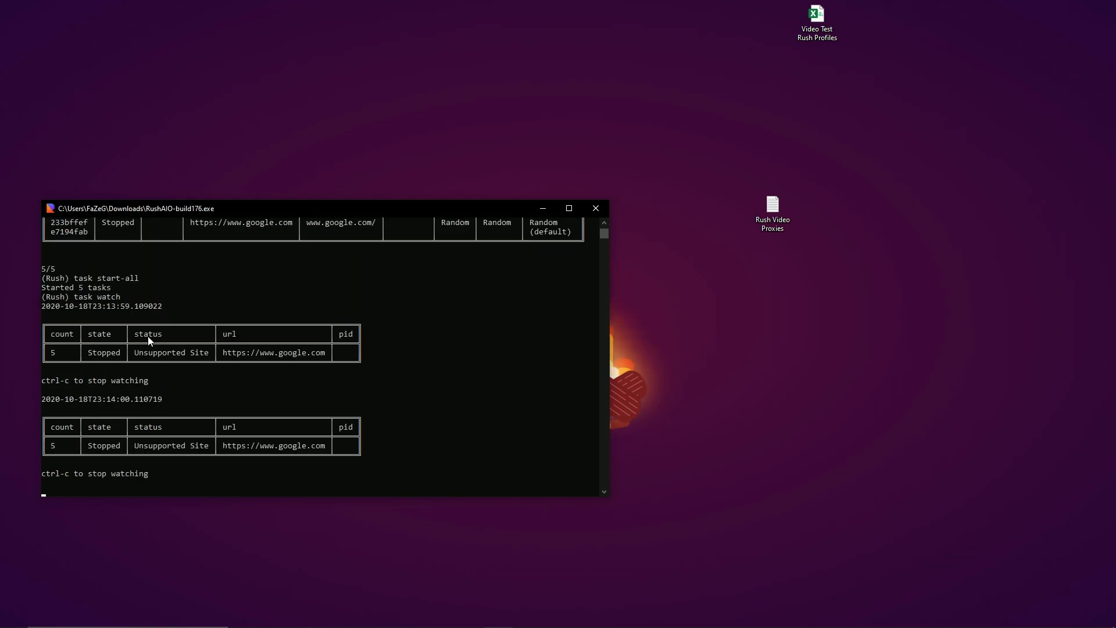
{"action": "left_click", "coordinate": [569, 213]}
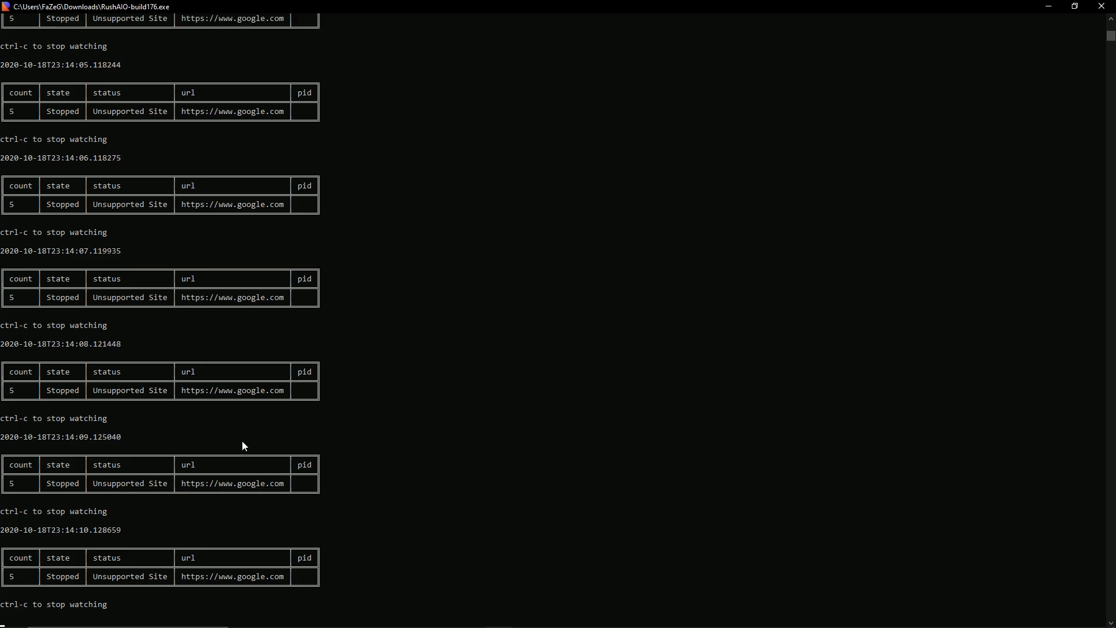
{"action": "key", "text": "ctrl+c"}
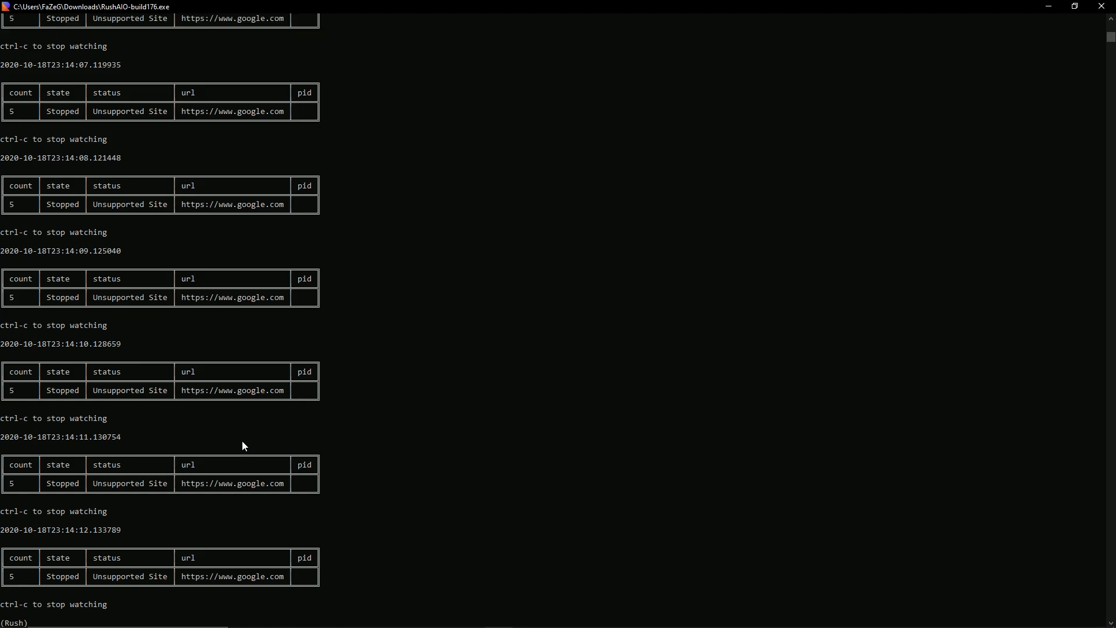
Step: Stop all tasks with 'task stop-all'
{"action": "type", "text": "task stop-all"}
{"action": "key", "text": "Return"}
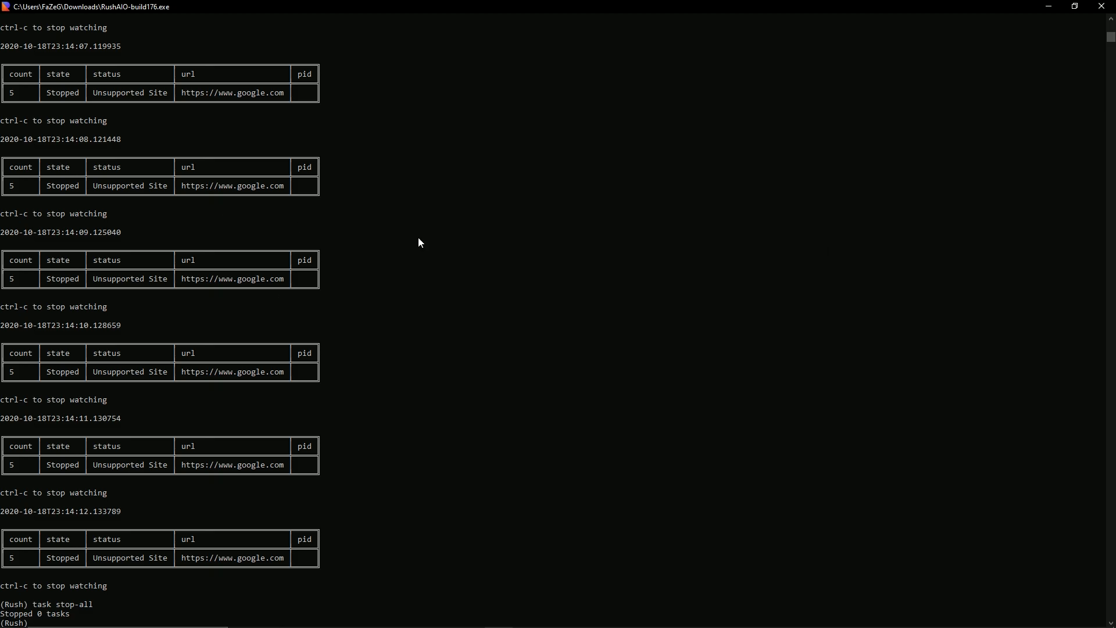
Step: Restore the console to a normal window and remove all five tasks with 'task remove-all'
{"action": "key", "text": "super+Down"}
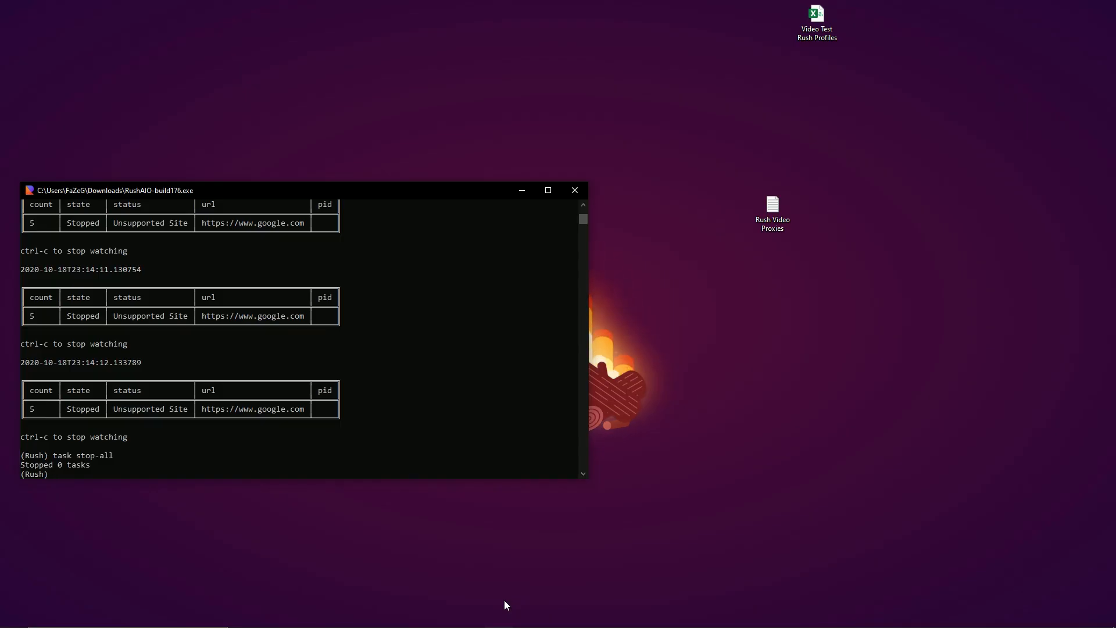
{"action": "type", "text": "task"}
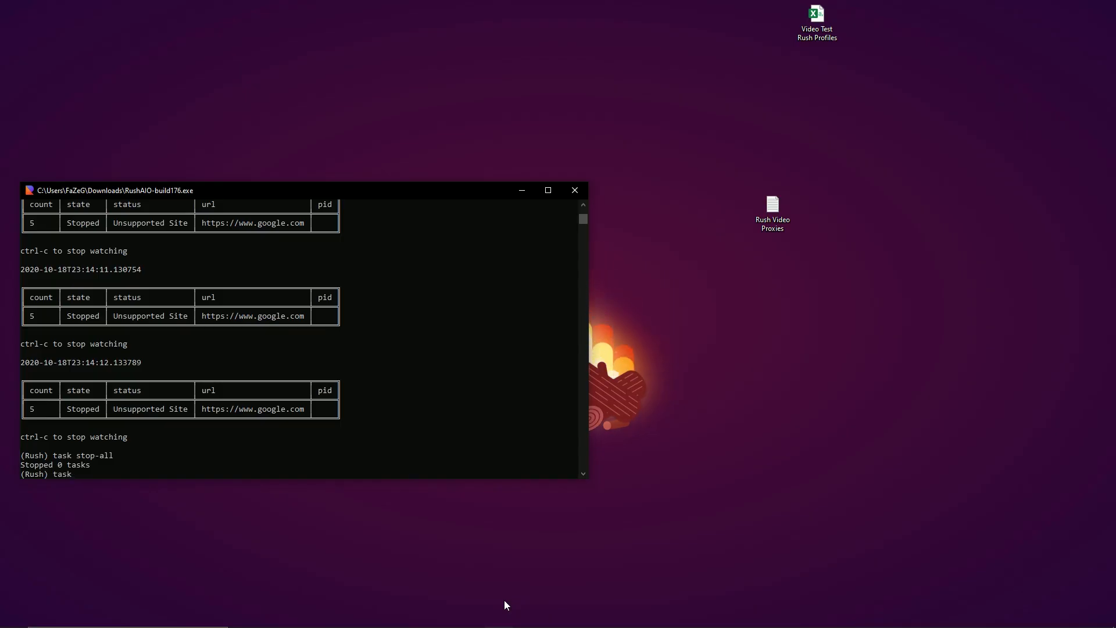
{"action": "type", "text": " remove-all"}
{"action": "key", "text": "Return"}
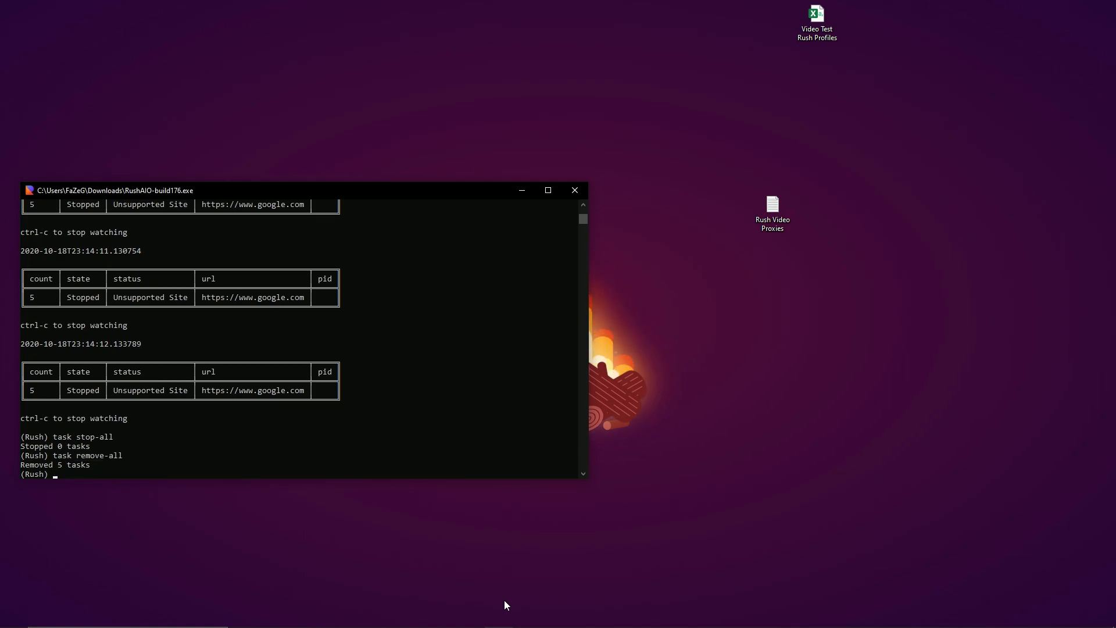